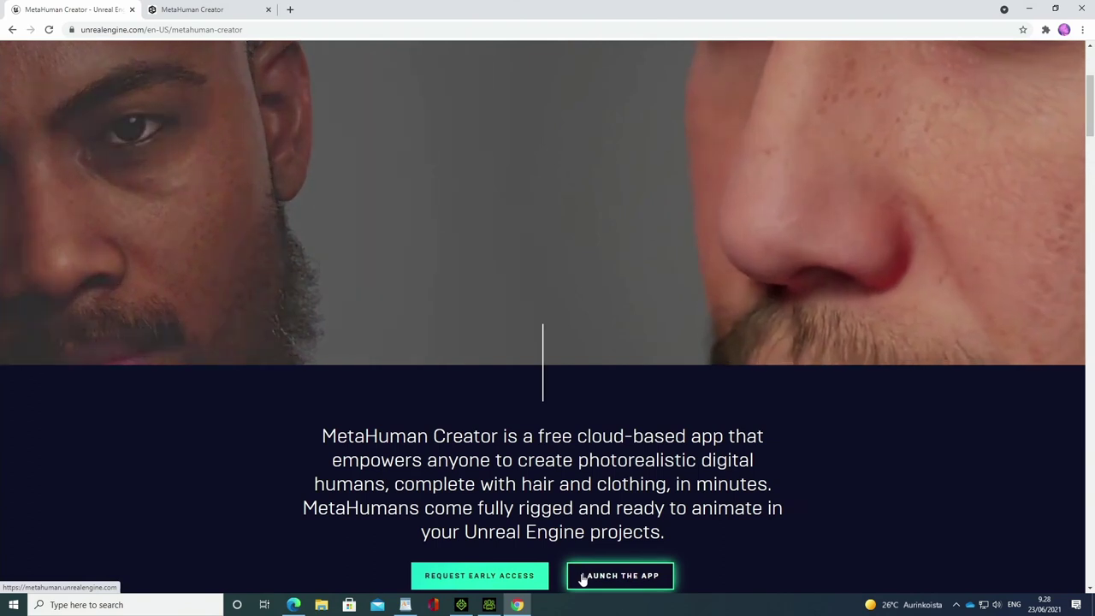
# - Switch to the MetaHuman Creator browser tab showing Omar among the starting presets
pyautogui.click(182, 11)
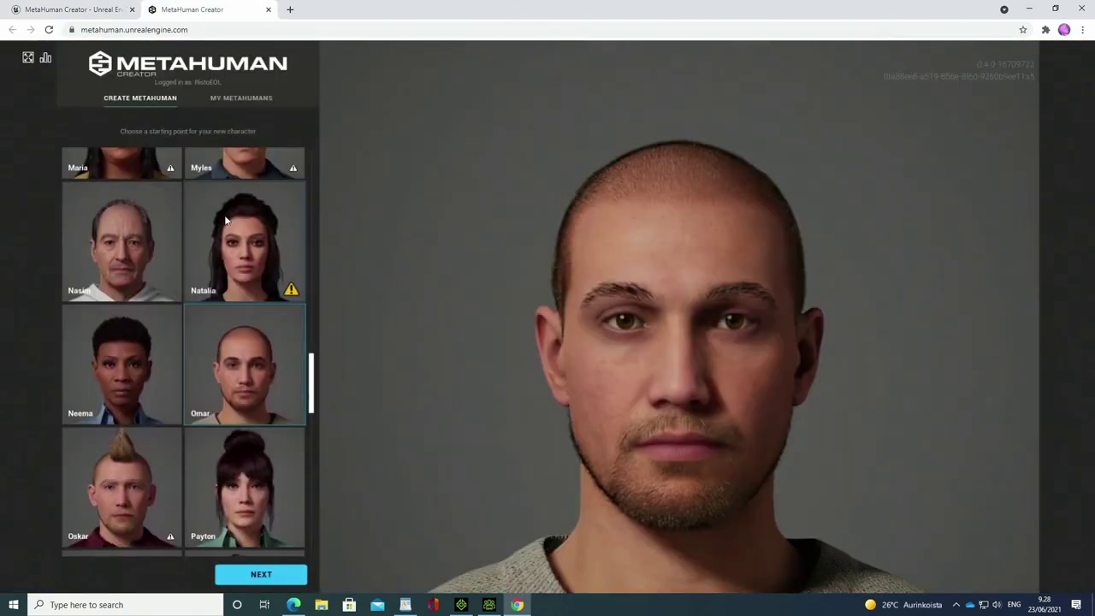
# - Continue with Omar, show the Face Blend options, and pause the preview animation
pyautogui.click(268, 580)
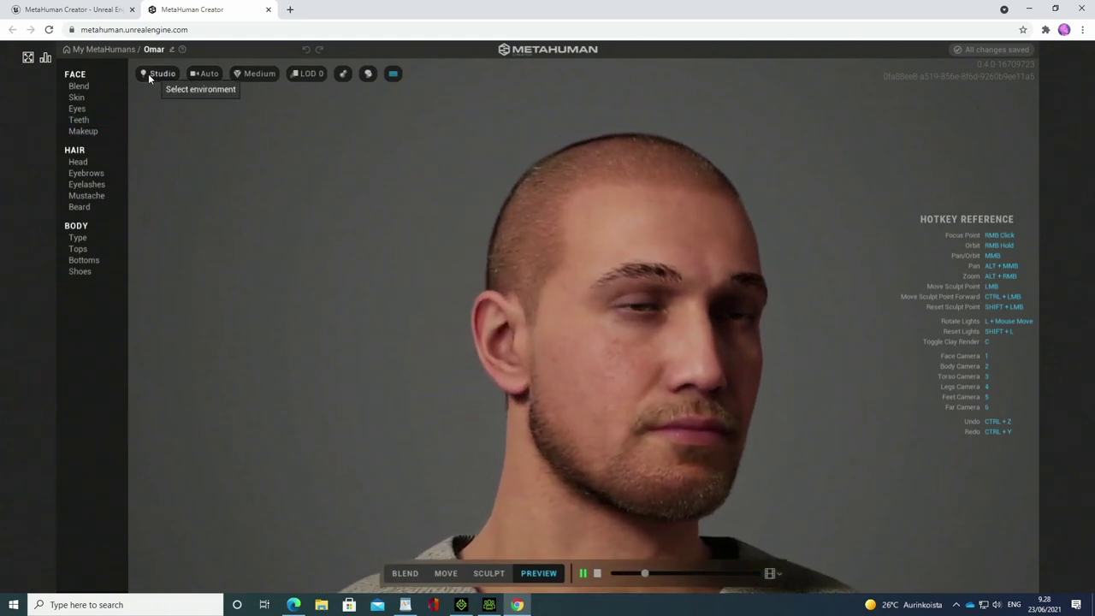
pyautogui.click(94, 87)
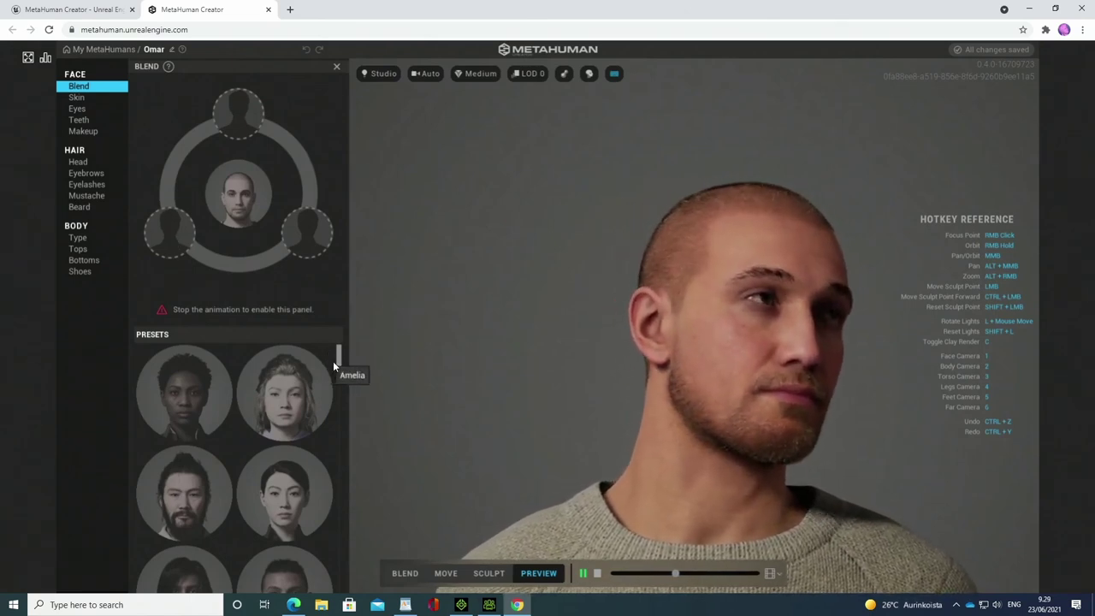
pyautogui.click(582, 574)
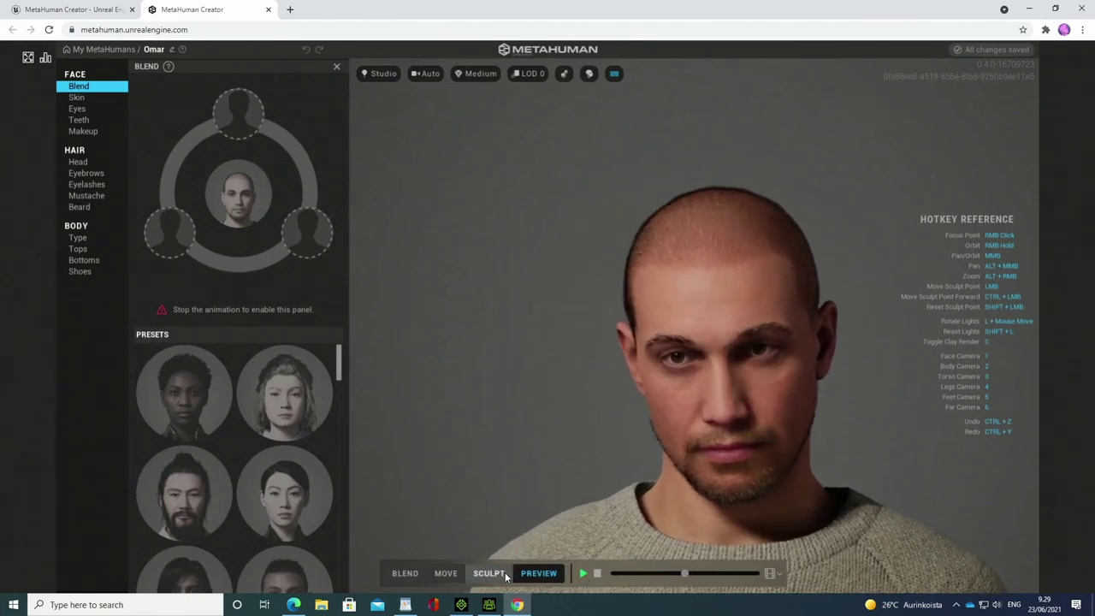
# - Enable BLEND mode and drag Keiji plus two other presets into the three blend slots
pyautogui.click(403, 574)
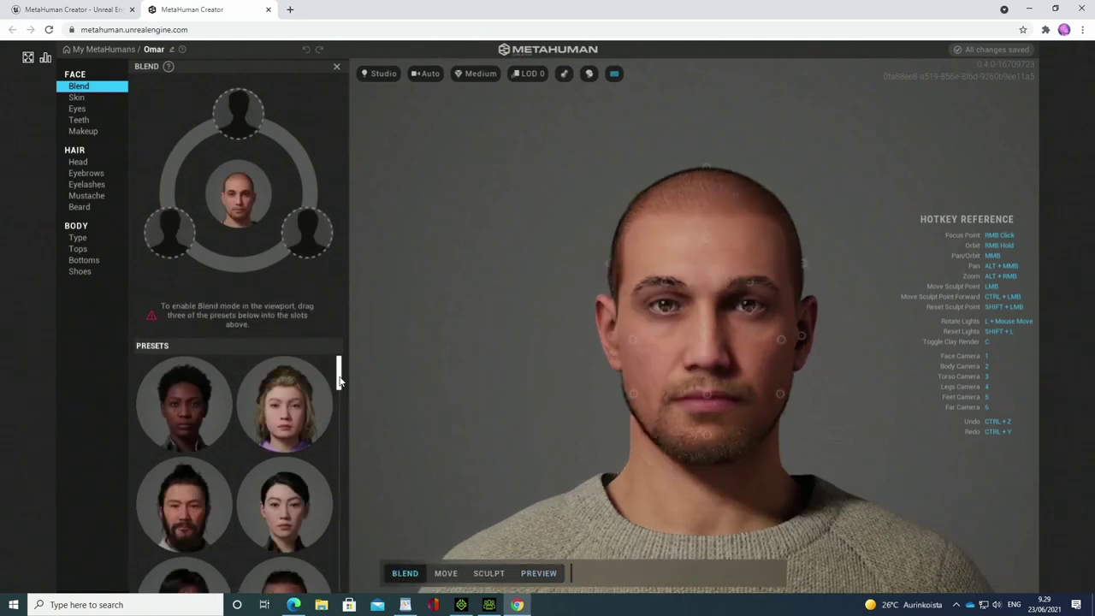
pyautogui.moveTo(339, 381); pyautogui.dragTo(334, 455)
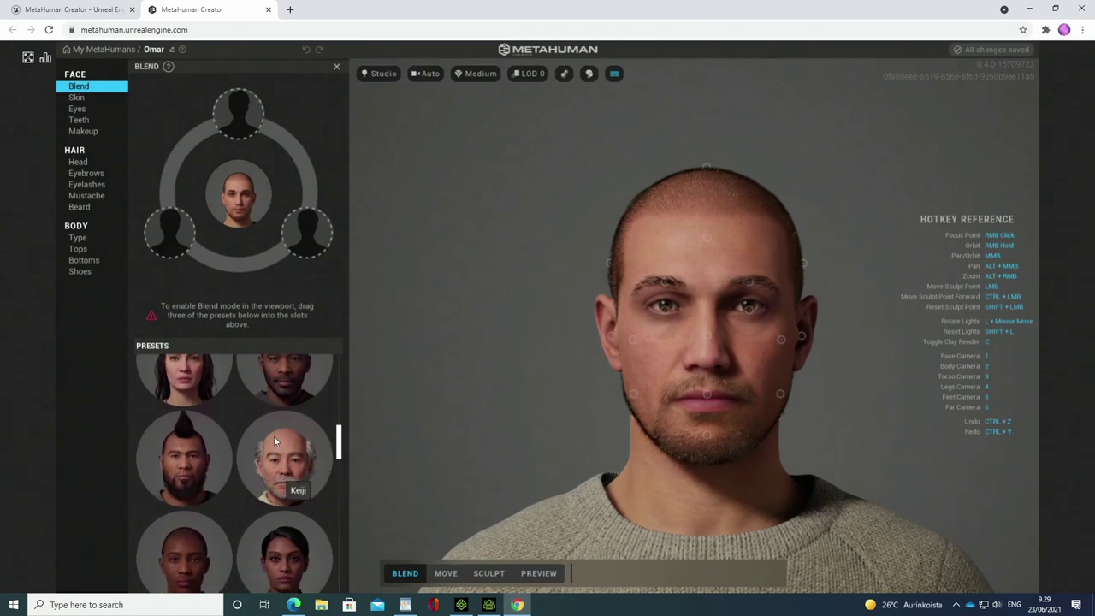
pyautogui.moveTo(274, 435); pyautogui.dragTo(306, 235)
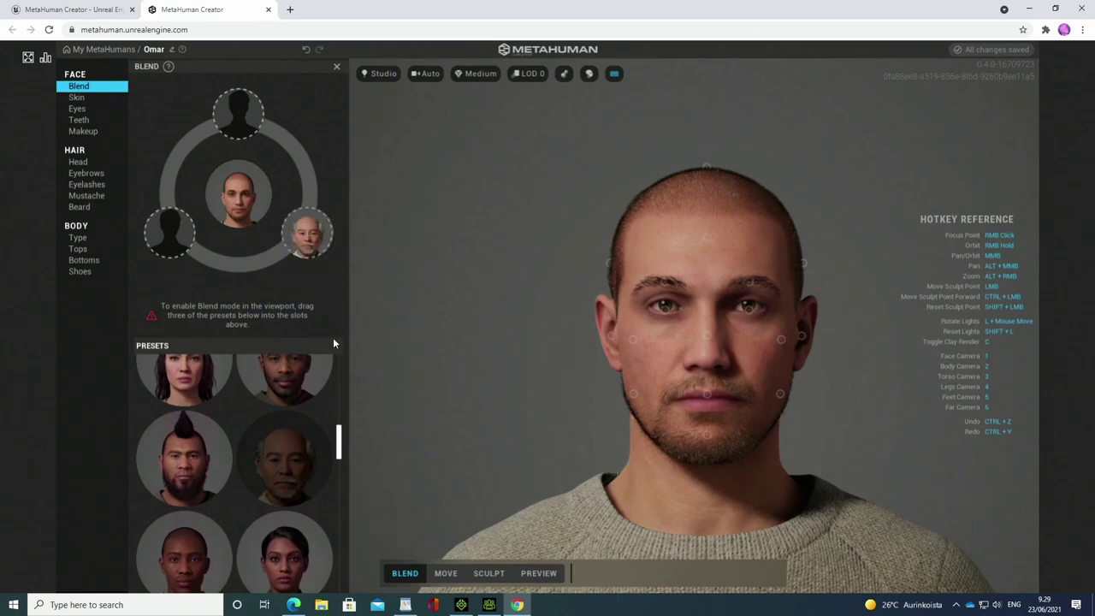
pyautogui.moveTo(340, 447); pyautogui.dragTo(341, 485)
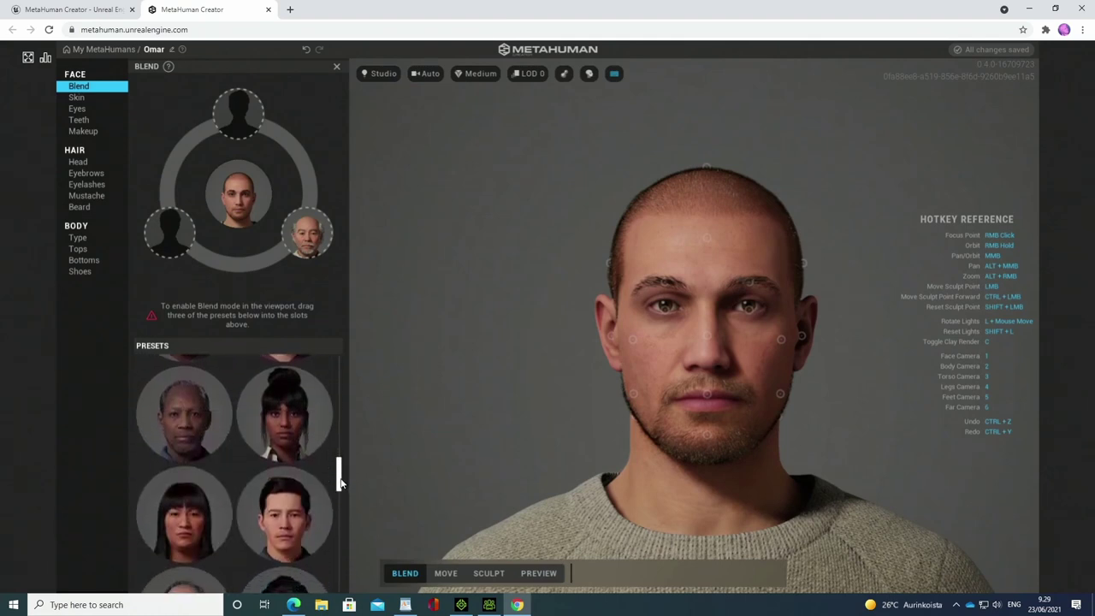
pyautogui.moveTo(197, 427); pyautogui.dragTo(169, 231)
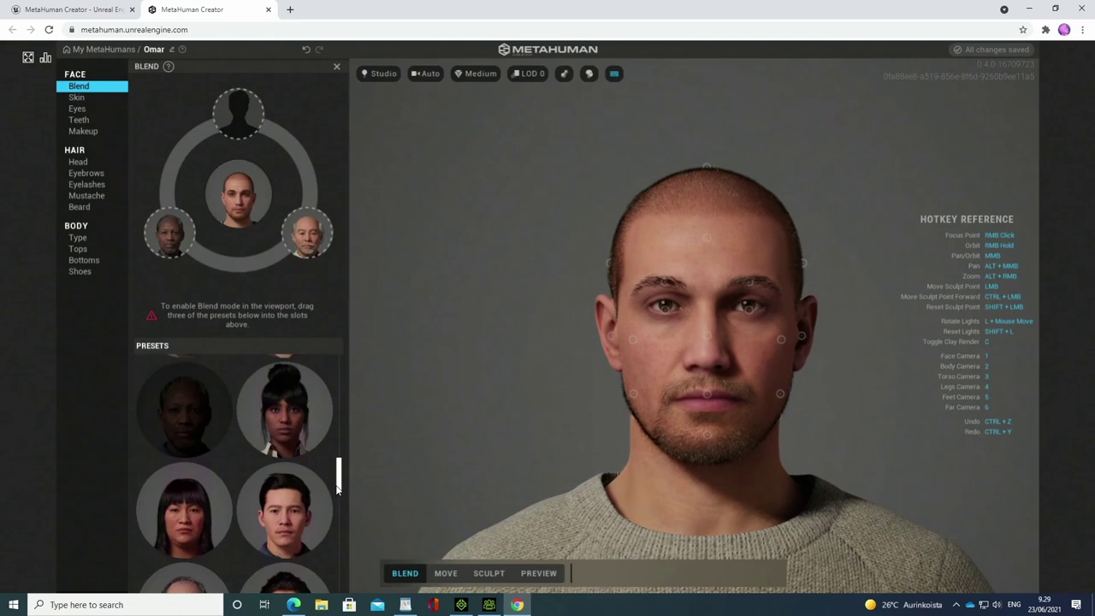
pyautogui.moveTo(340, 486); pyautogui.dragTo(339, 540)
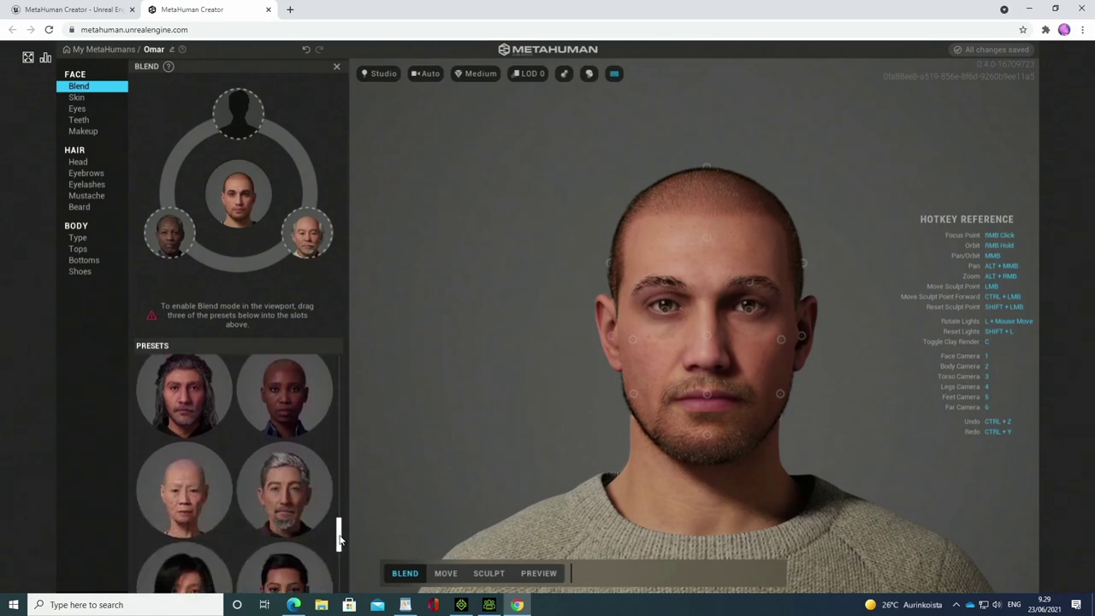
pyautogui.moveTo(191, 399); pyautogui.dragTo(238, 115)
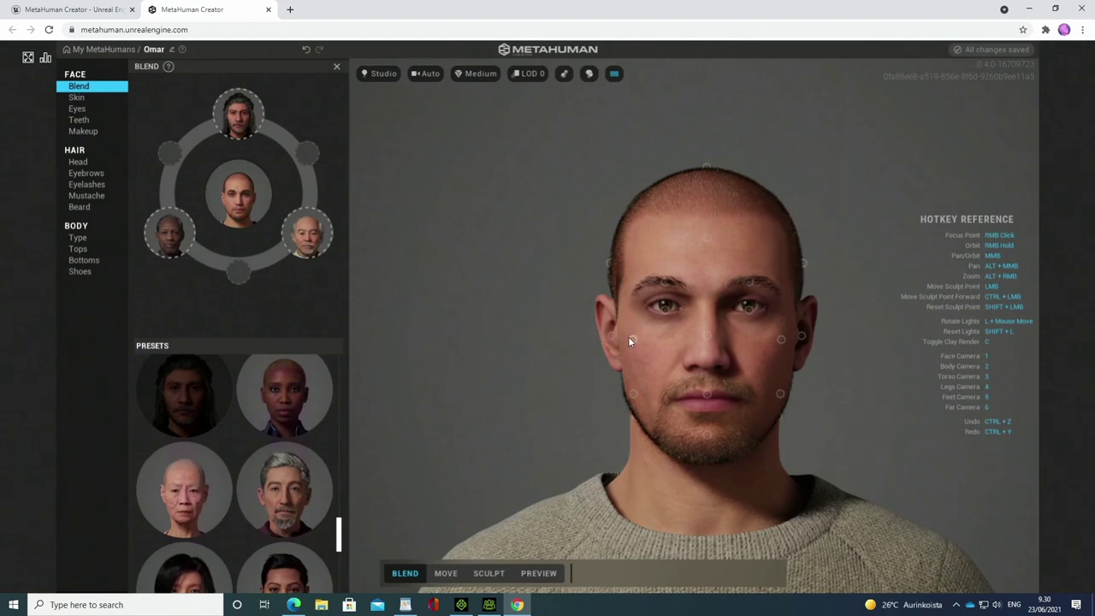
# - Blend Omar's cheek, forehead, ears, brow, temple and crown toward the three presets
pyautogui.moveTo(632, 339); pyautogui.dragTo(640, 342)
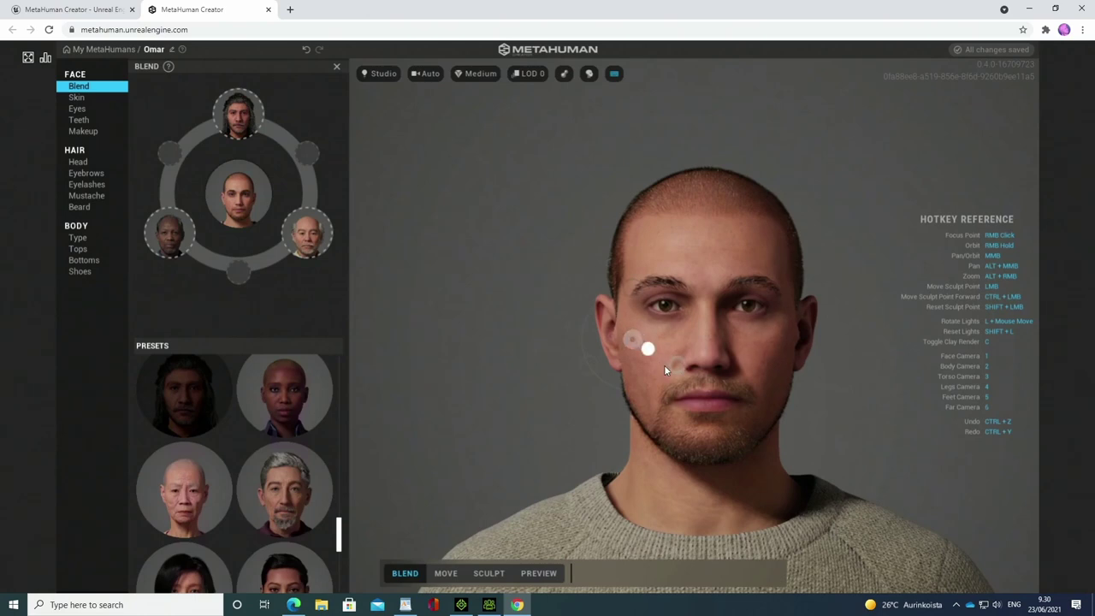
pyautogui.moveTo(648, 406); pyautogui.dragTo(548, 397)
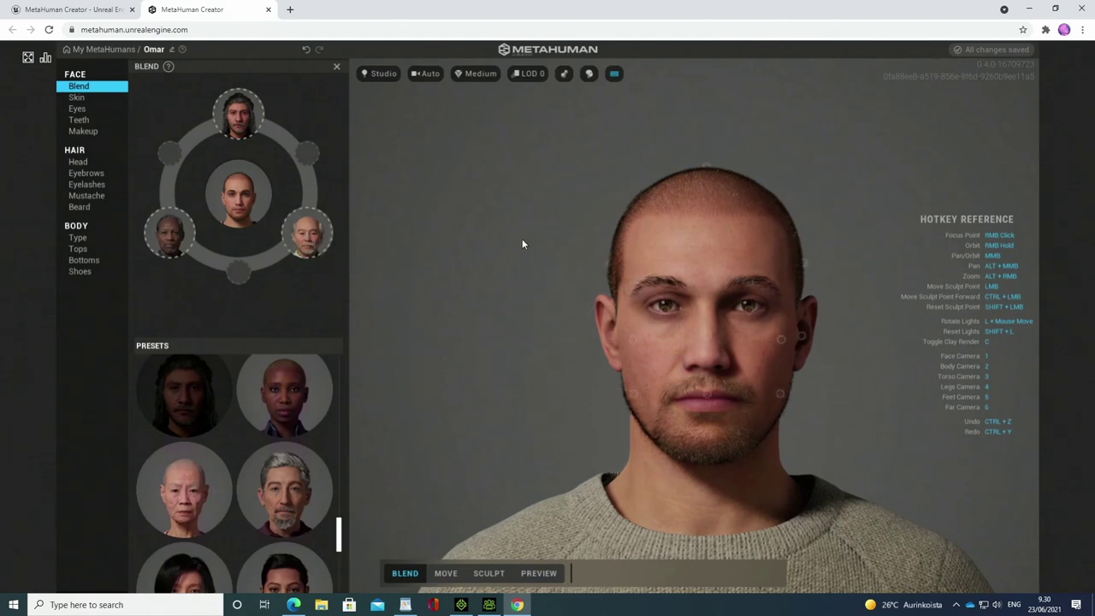
pyautogui.moveTo(664, 280); pyautogui.dragTo(682, 156)
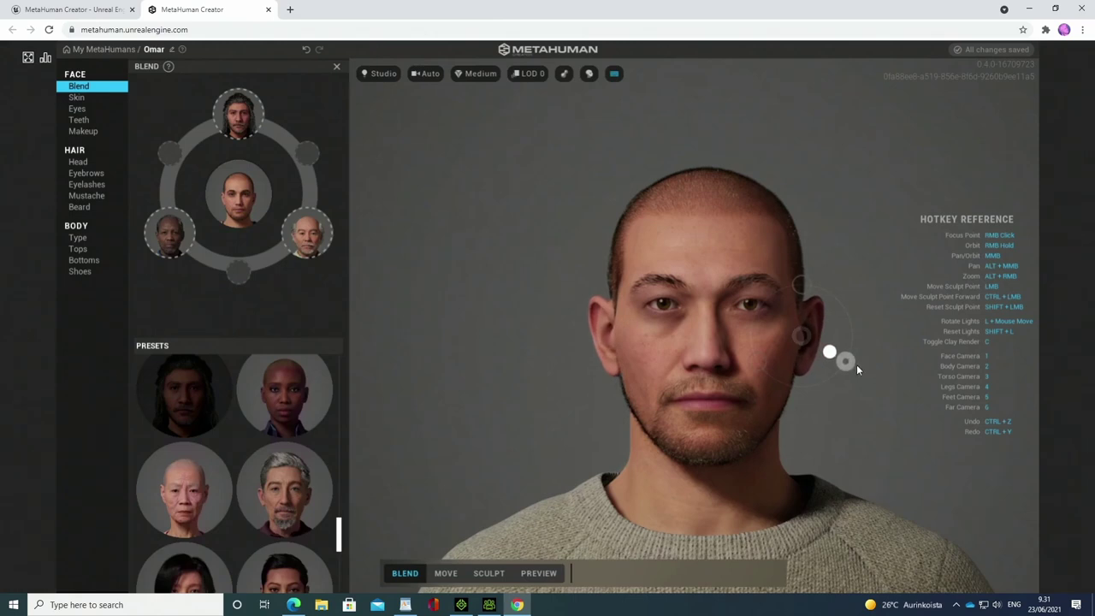
pyautogui.moveTo(857, 367); pyautogui.dragTo(742, 318)
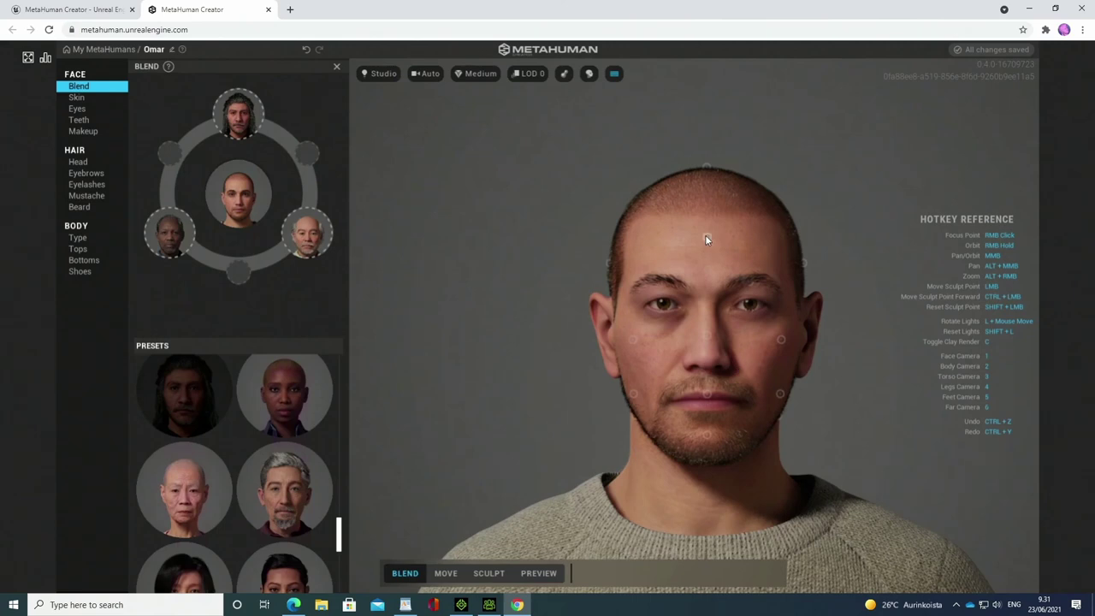
pyautogui.moveTo(707, 237)
pyautogui.mouseDown()
pyautogui.moveTo(733, 232)
pyautogui.moveTo(779, 266)
pyautogui.moveTo(688, 269)
pyautogui.moveTo(621, 288)
pyautogui.mouseUp()
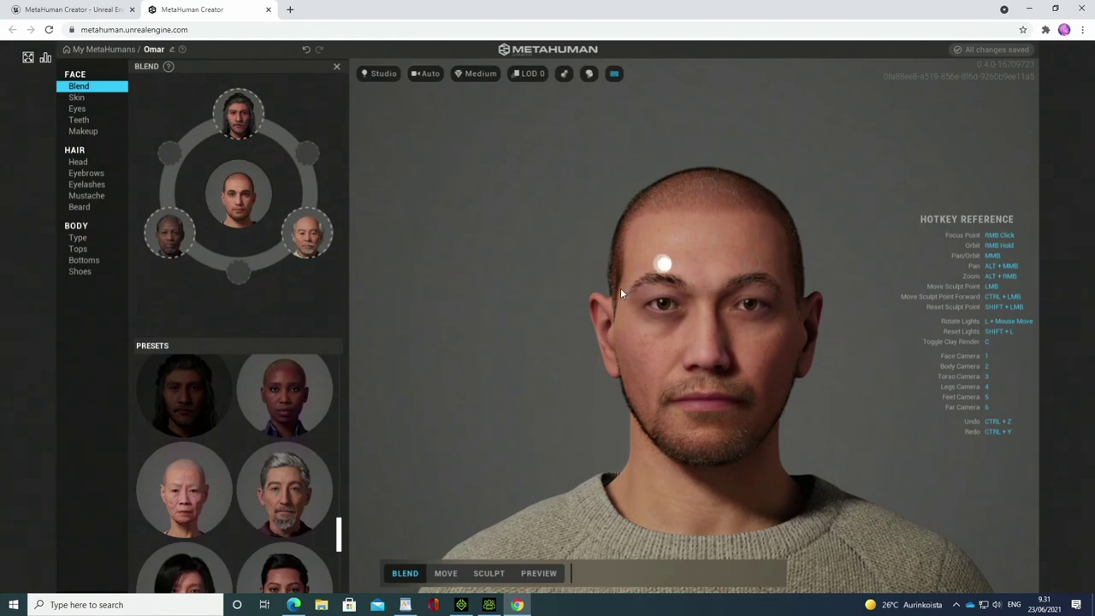
pyautogui.moveTo(801, 267); pyautogui.dragTo(841, 291)
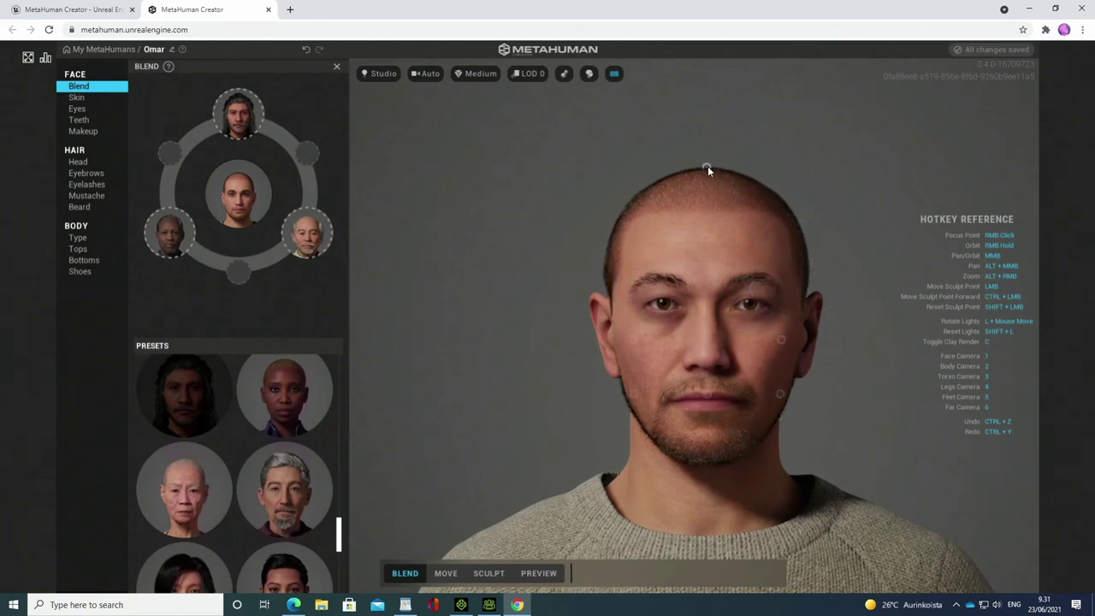
pyautogui.moveTo(708, 166); pyautogui.dragTo(627, 227)
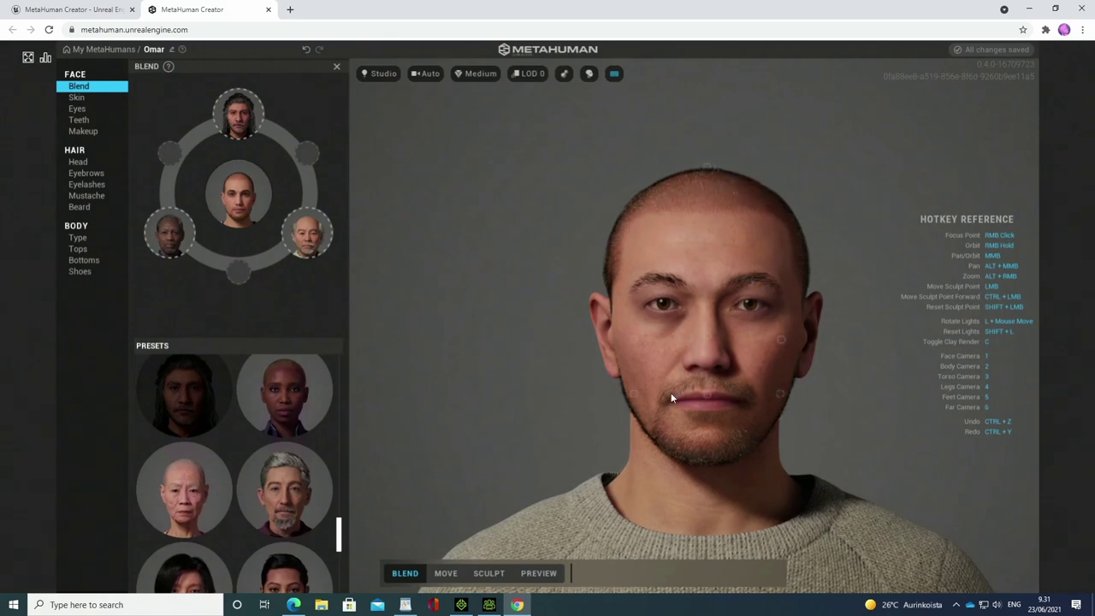
# - Switch to MOVE mode and shift the mouth region slightly upward
pyautogui.click(445, 573)
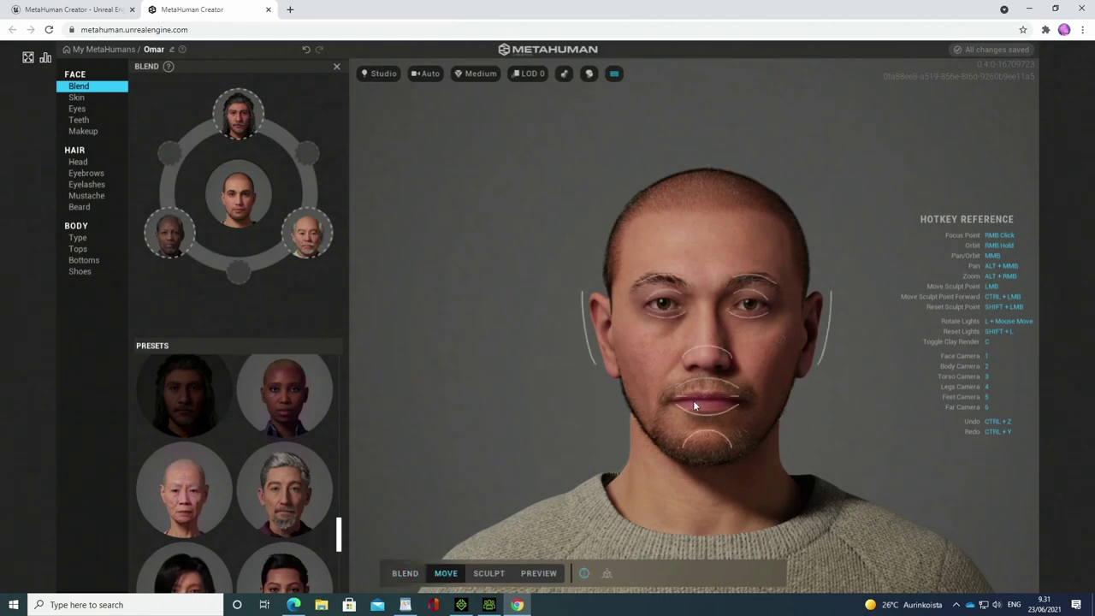
pyautogui.moveTo(698, 396)
pyautogui.mouseDown()
pyautogui.moveTo(753, 404)
pyautogui.moveTo(760, 423)
pyautogui.moveTo(799, 403)
pyautogui.moveTo(806, 417)
pyautogui.mouseUp()
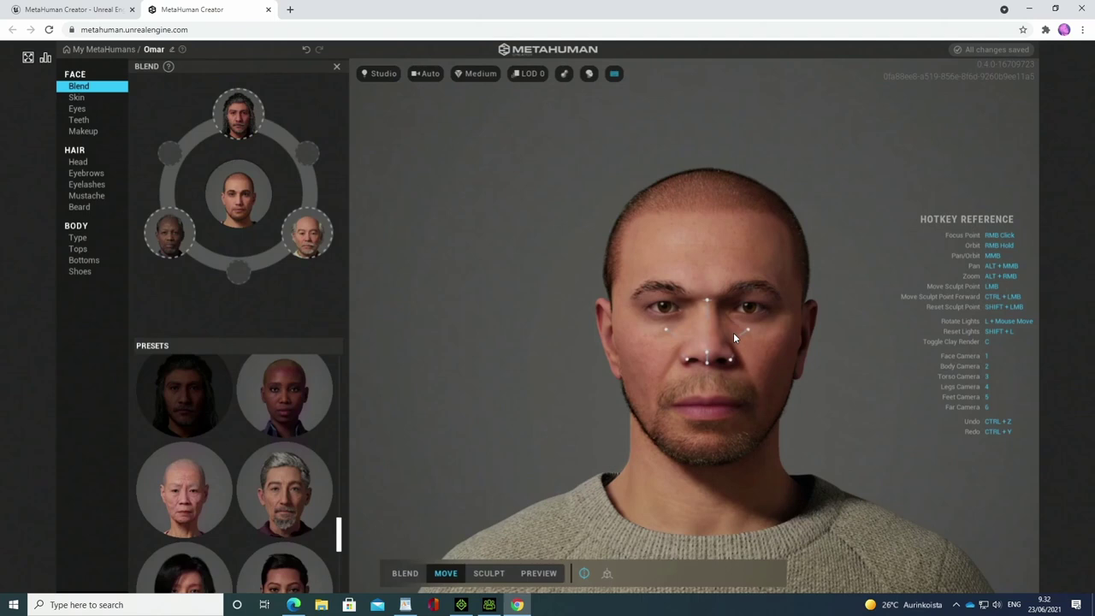
# - Sculpt the mouth corners upward, then return to BLEND mode with the preview stopped
pyautogui.click(493, 576)
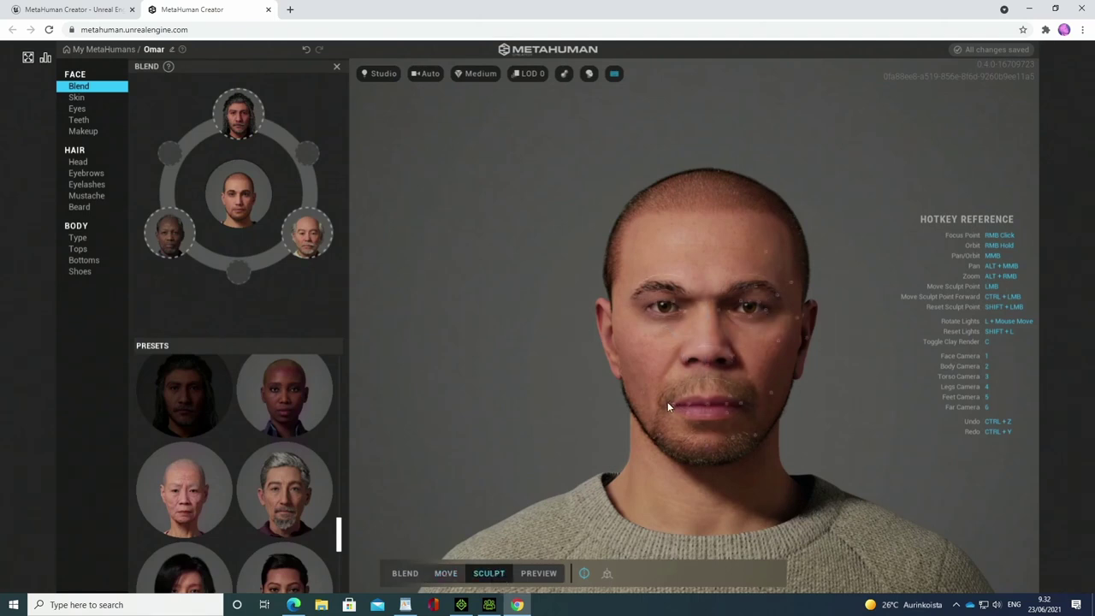
pyautogui.moveTo(666, 408); pyautogui.dragTo(651, 389)
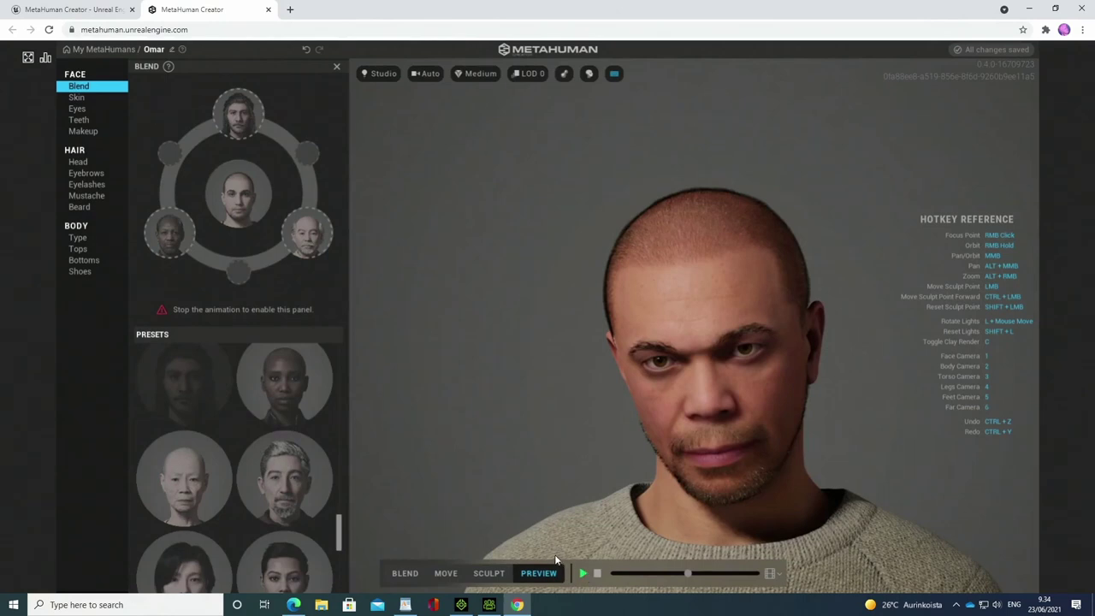
pyautogui.click(408, 573)
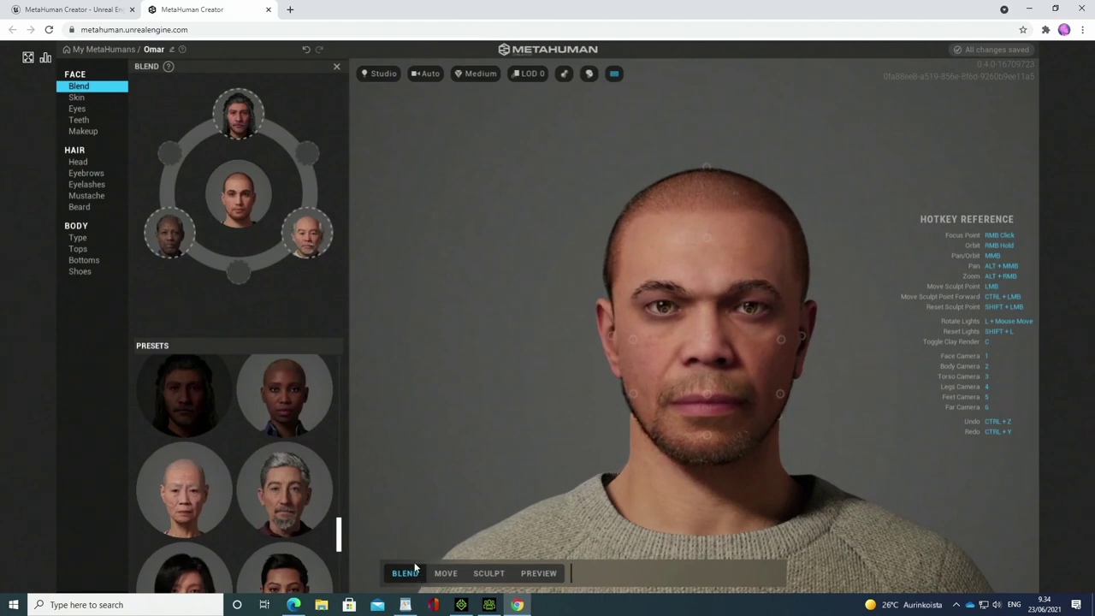
# - Lower skin texture to about 0.27 and shift skin colour to U≈0.34, V≈0.11
pyautogui.click(78, 97)
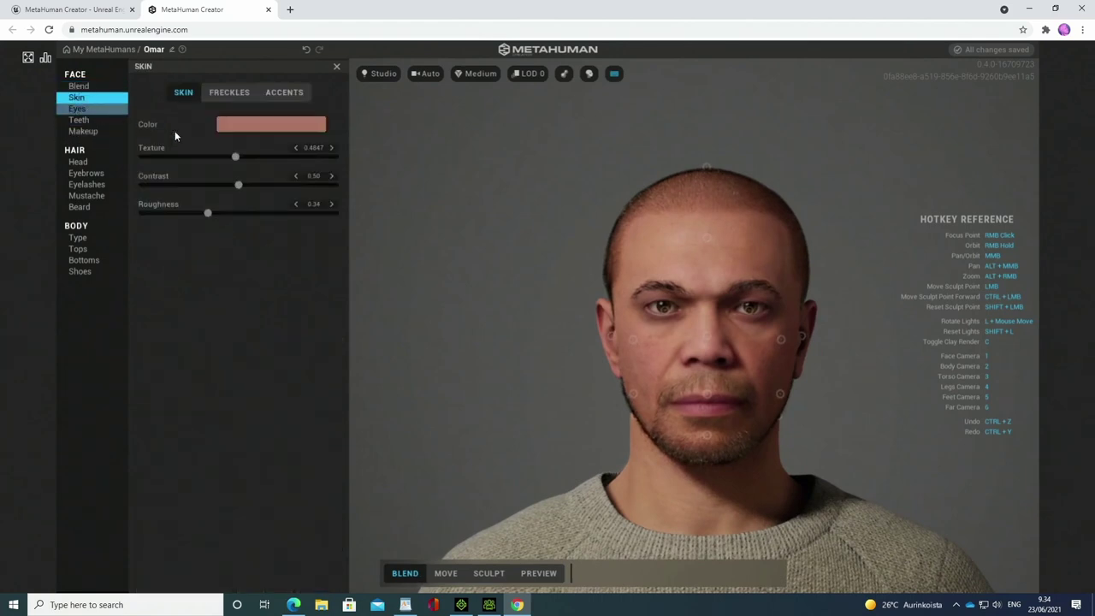
pyautogui.moveTo(235, 157); pyautogui.dragTo(195, 155)
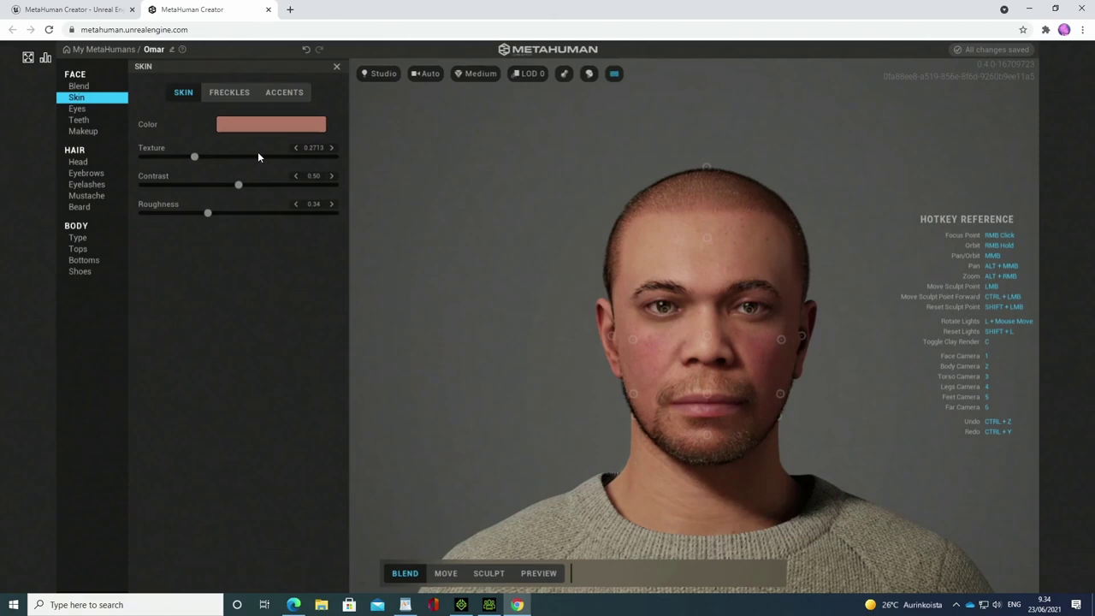
pyautogui.click(281, 125)
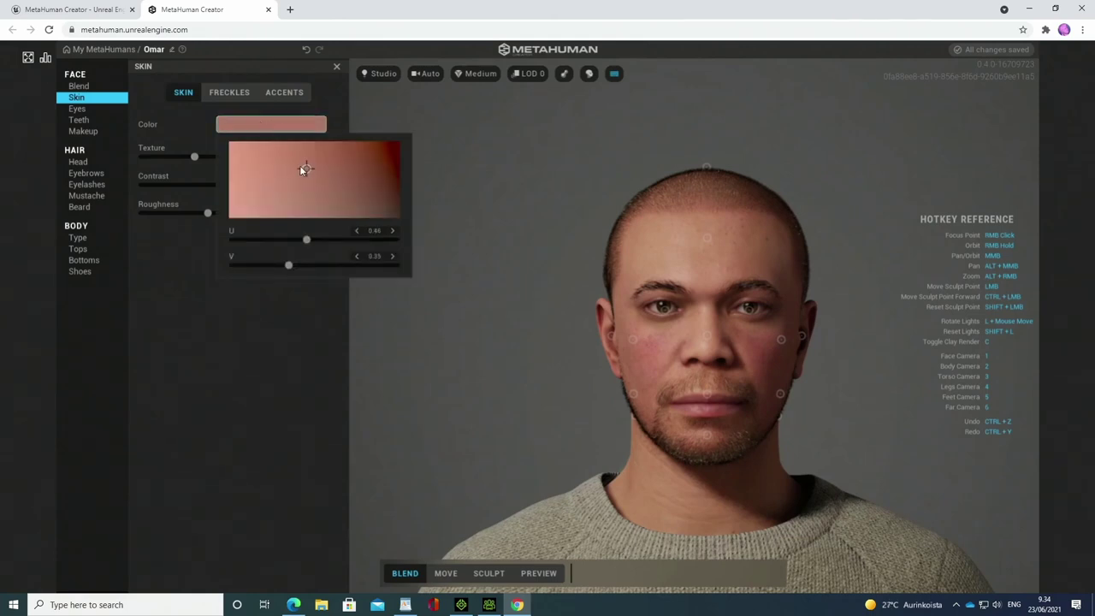
pyautogui.moveTo(301, 167); pyautogui.dragTo(284, 149)
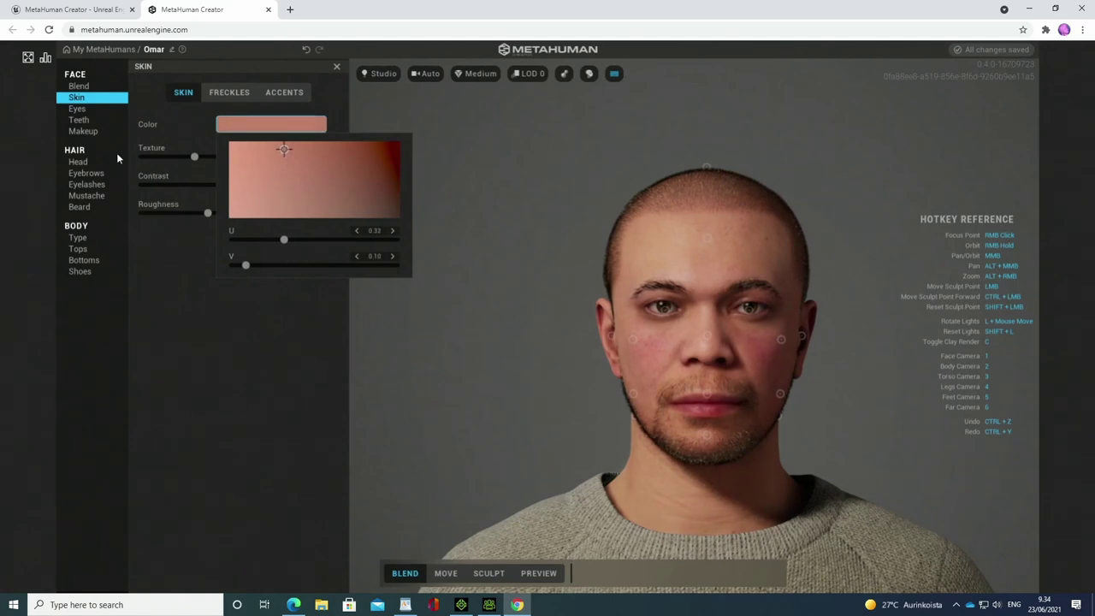
# - Apply hazel-green eye Preset 011, warm the tooth colour and raise tooth variation to 0.60
pyautogui.click(89, 111)
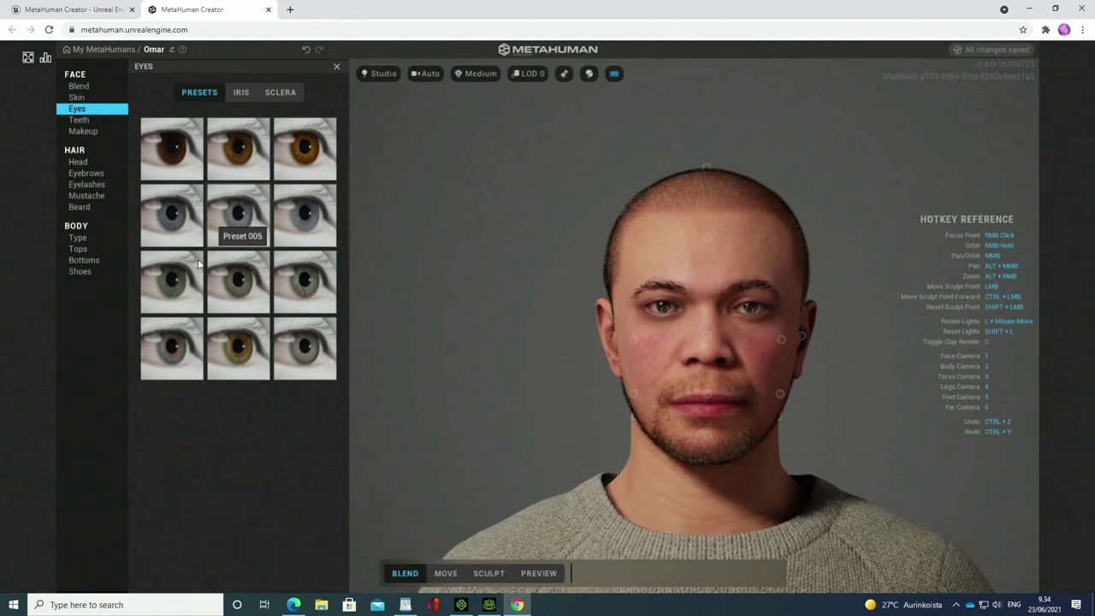
pyautogui.click(224, 343)
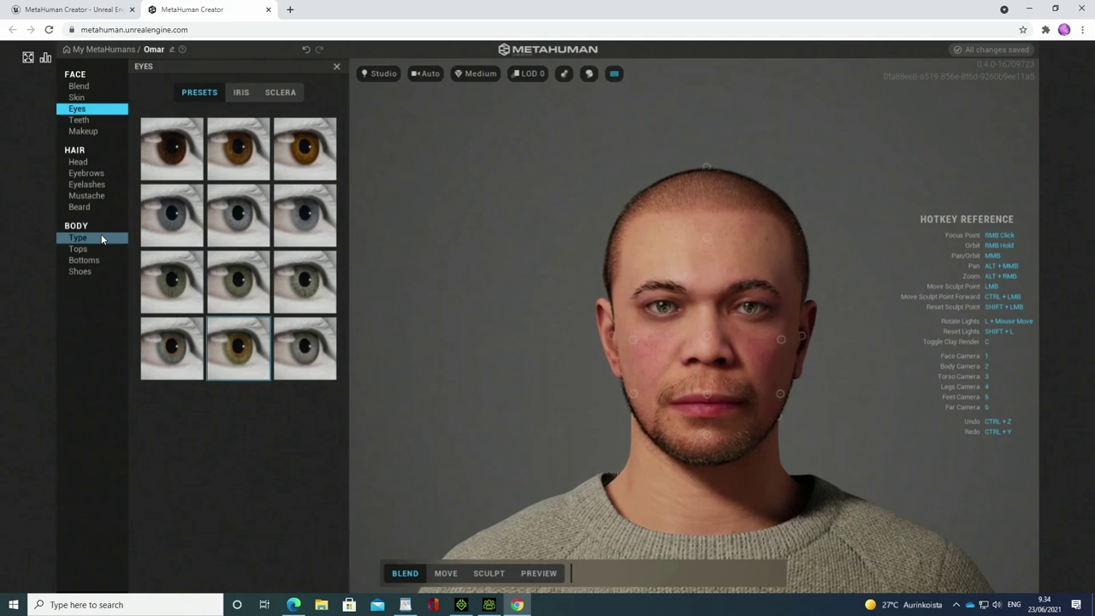
pyautogui.click(84, 120)
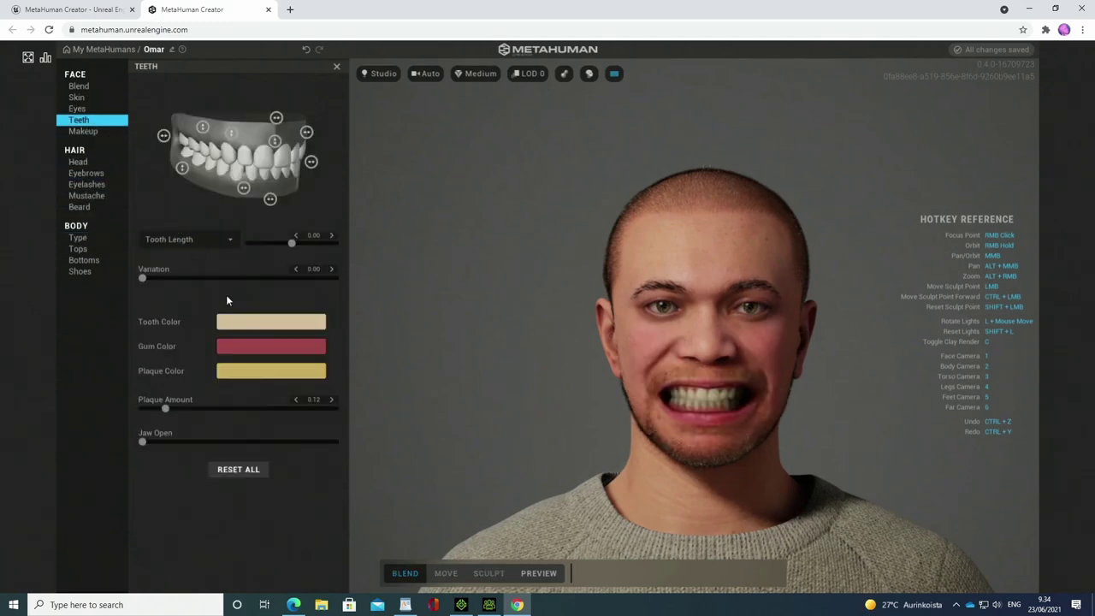
pyautogui.click(244, 327)
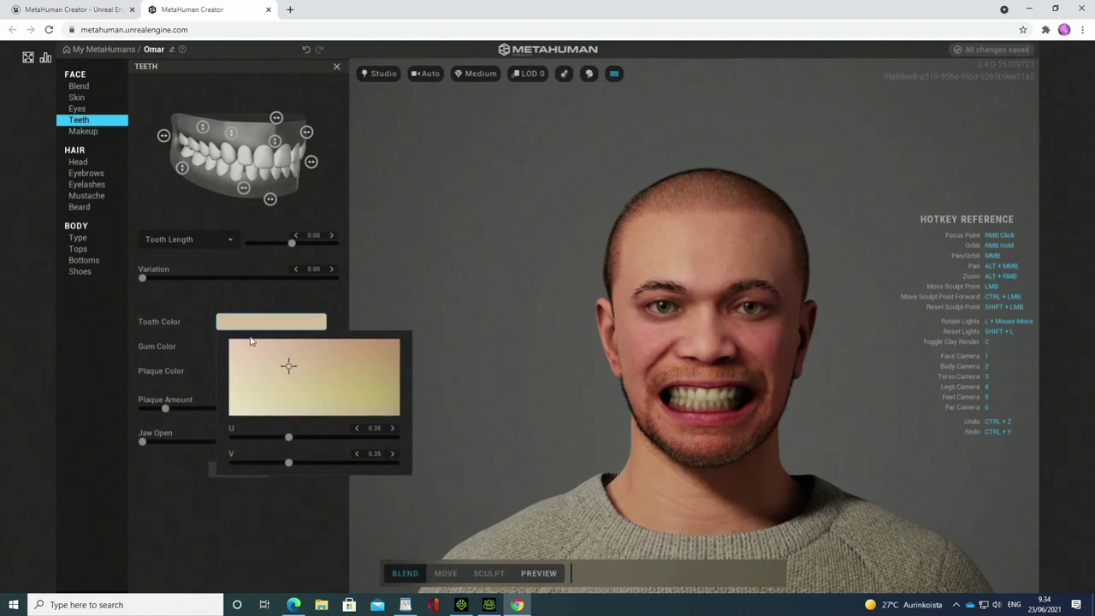
pyautogui.moveTo(290, 367); pyautogui.dragTo(316, 360)
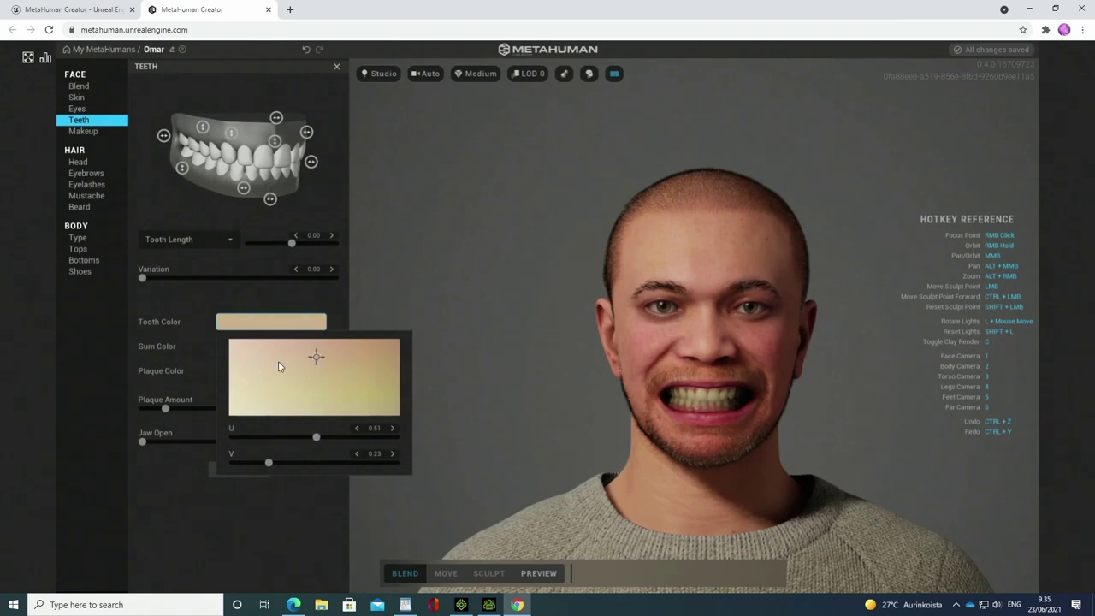
pyautogui.click(146, 278)
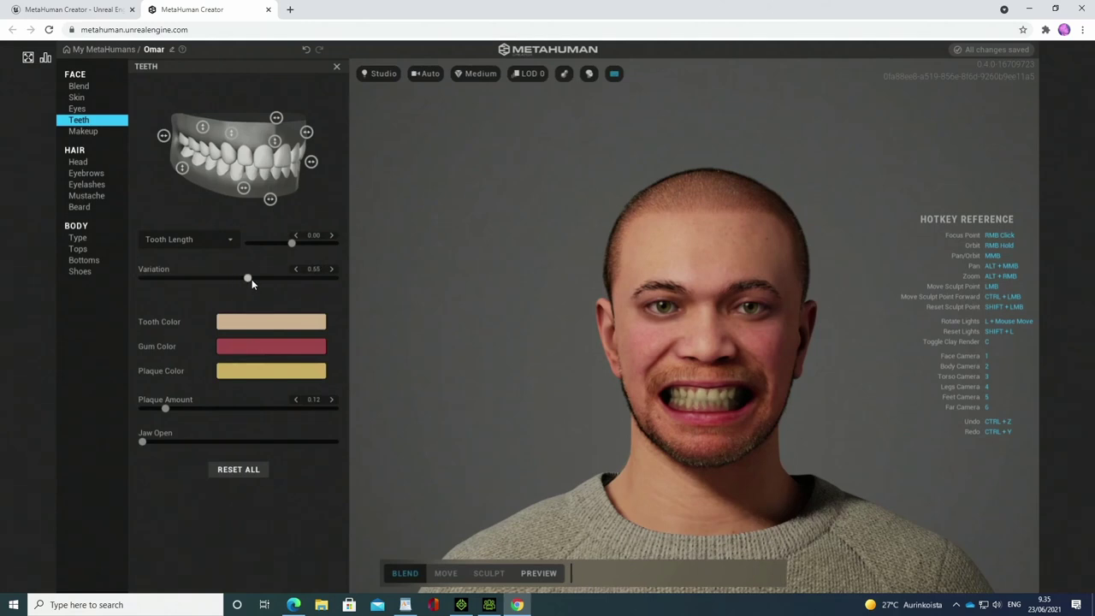
# - Apply the Short Pulled Back hairstyle and a thick Long Full Mustache
pyautogui.click(87, 162)
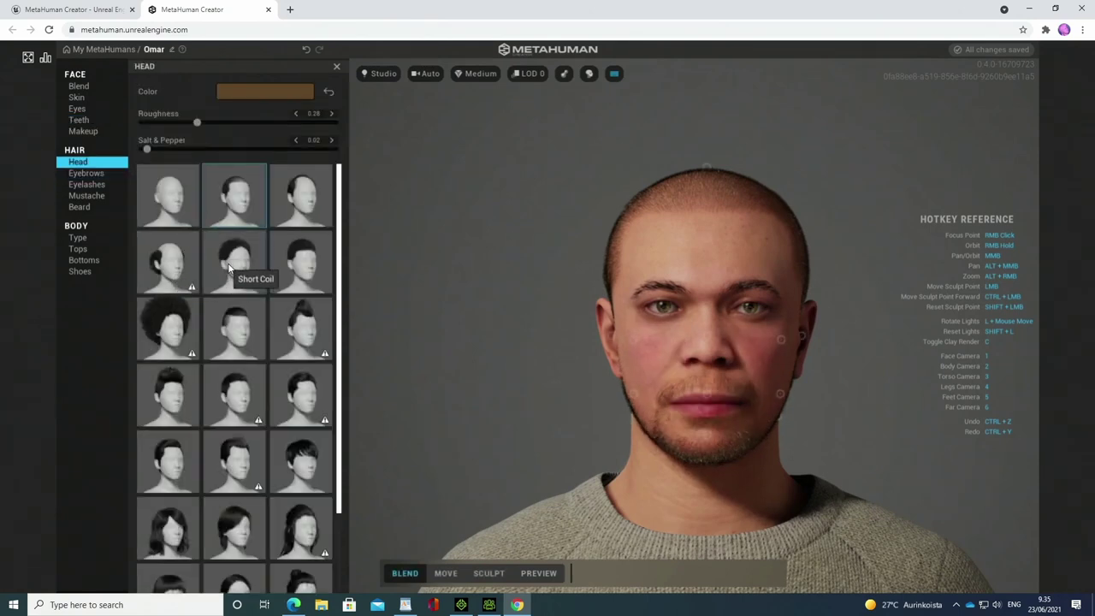
pyautogui.click(234, 342)
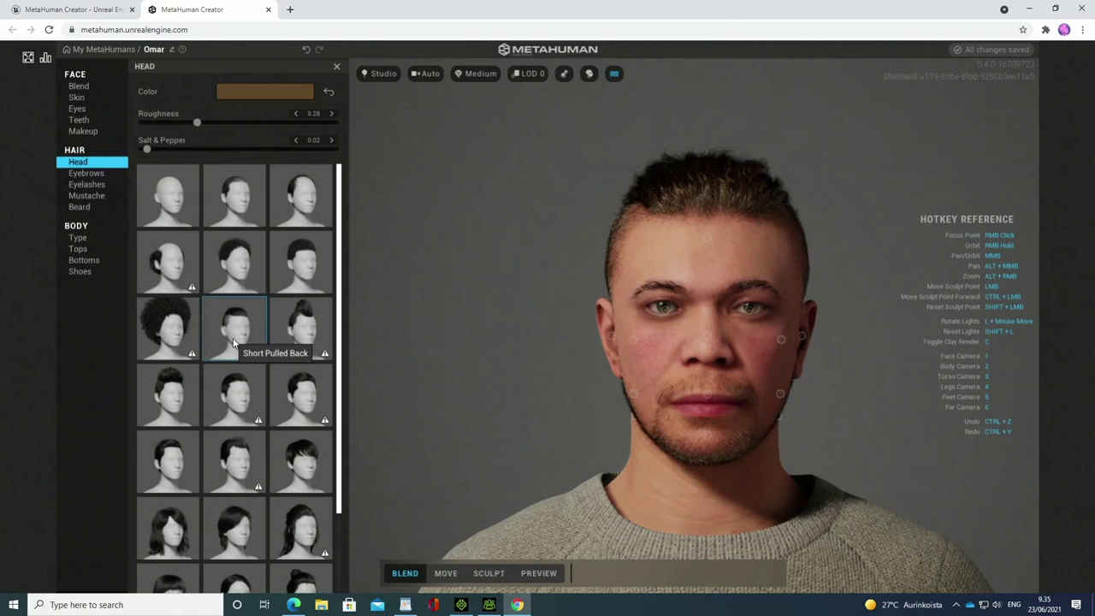
pyautogui.click(99, 197)
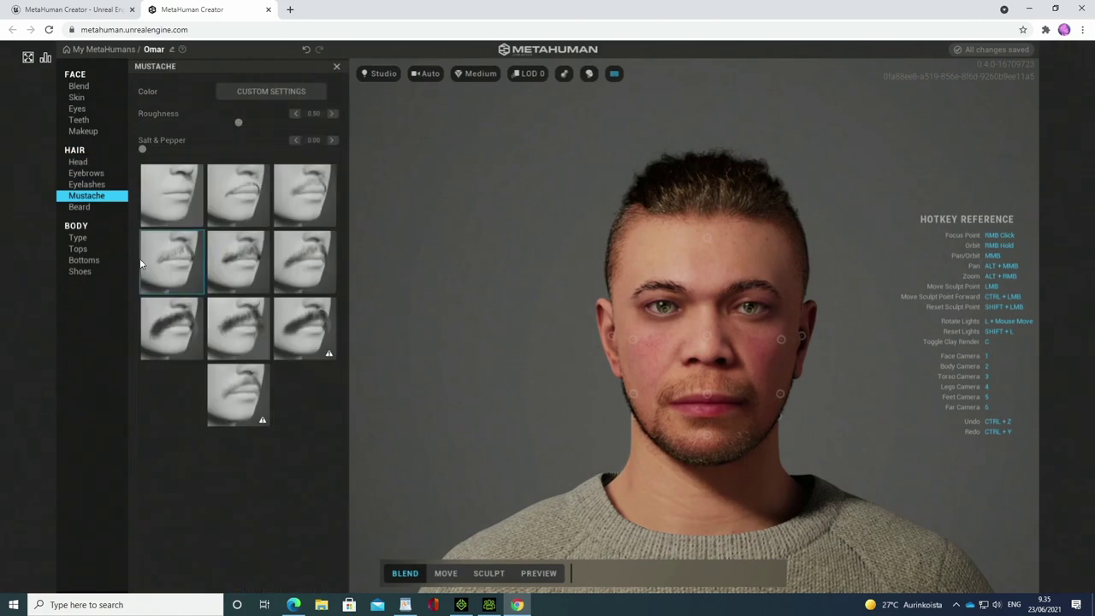
pyautogui.click(175, 323)
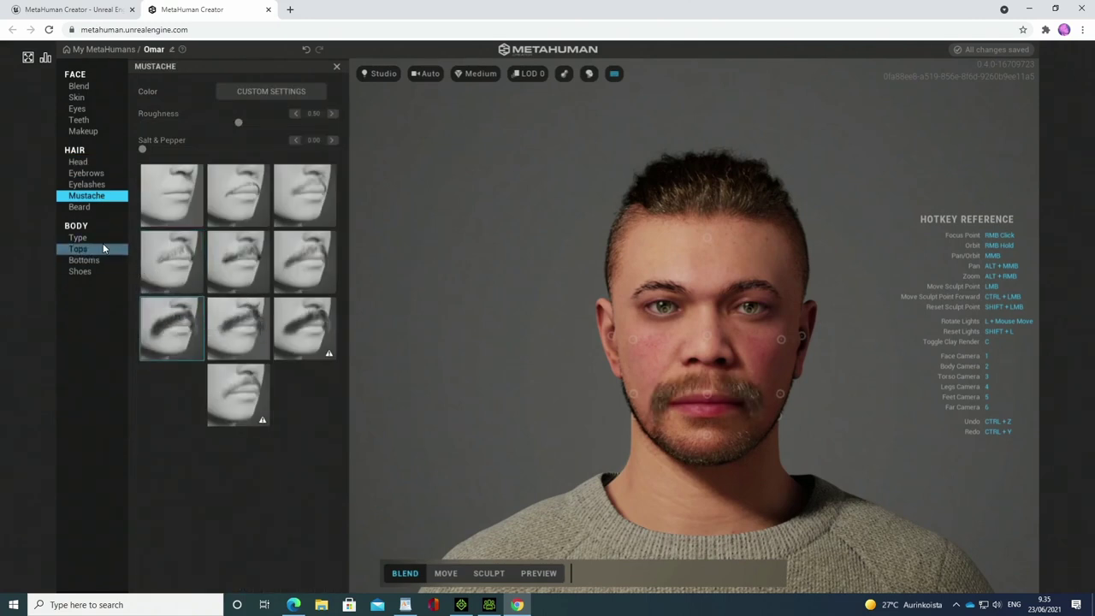
# - Try the Long Scraggly Goatee beard, then settle on a shorter goatee
pyautogui.click(85, 210)
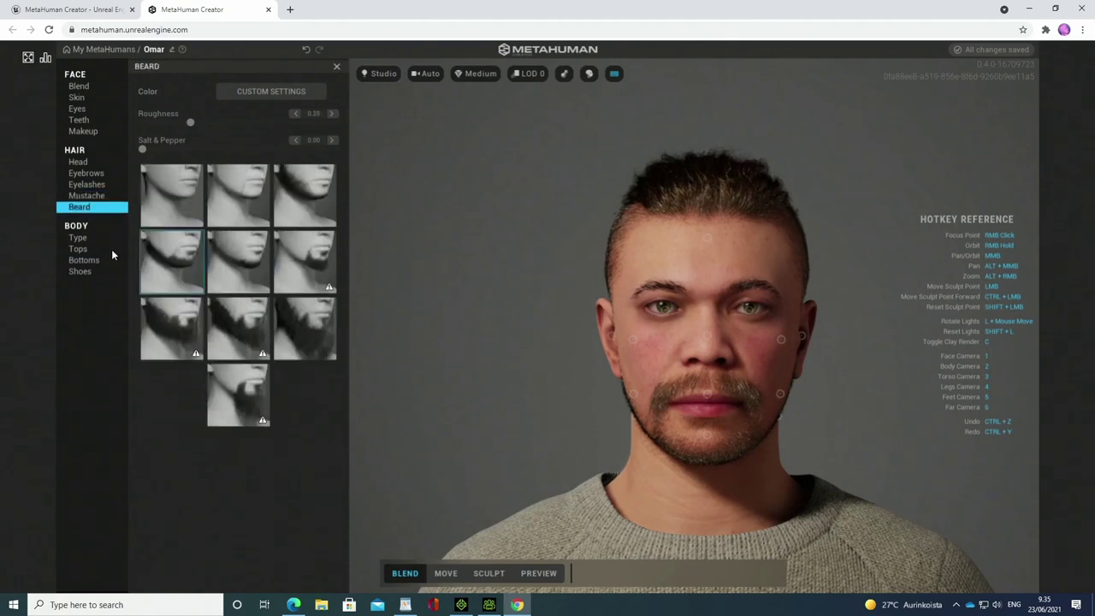
pyautogui.click(239, 395)
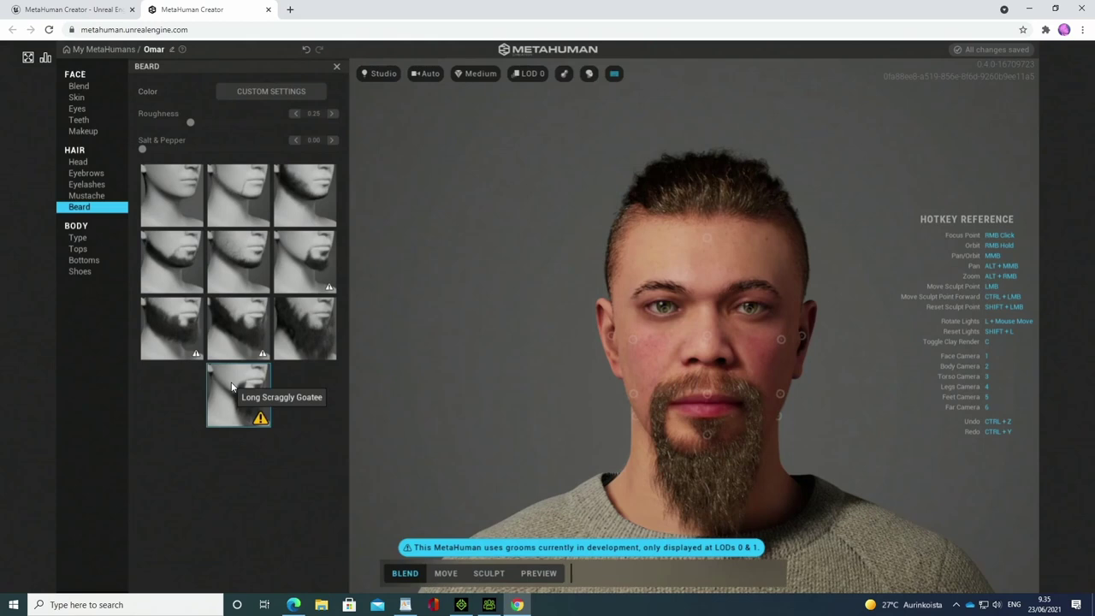
pyautogui.click(305, 259)
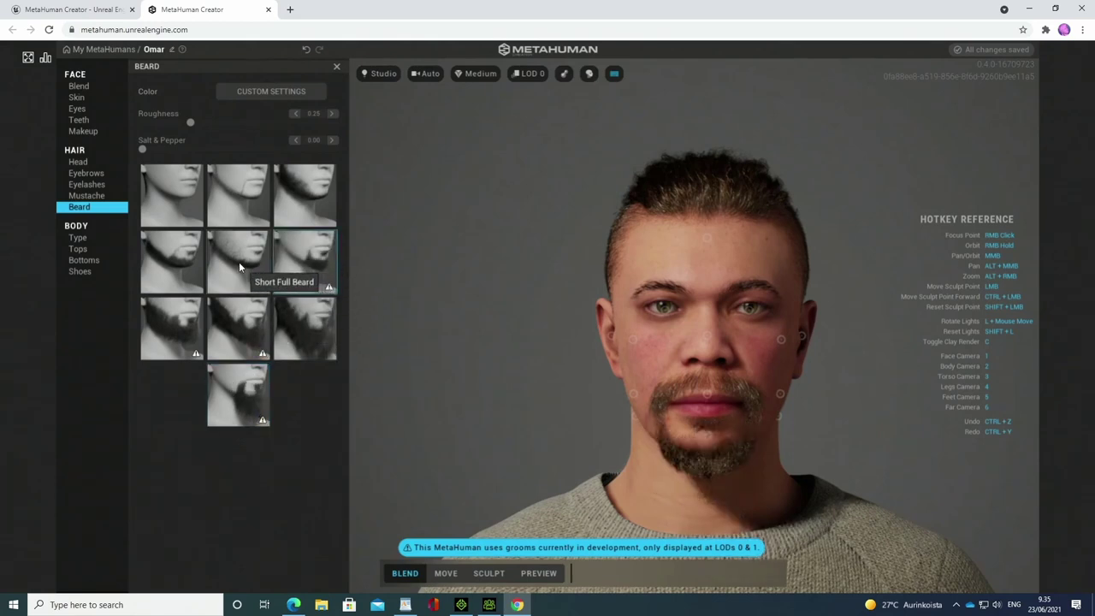
# - Dress Omar in a Button Down Shirt, dark Jeans and Casual Sneakers
pyautogui.click(84, 239)
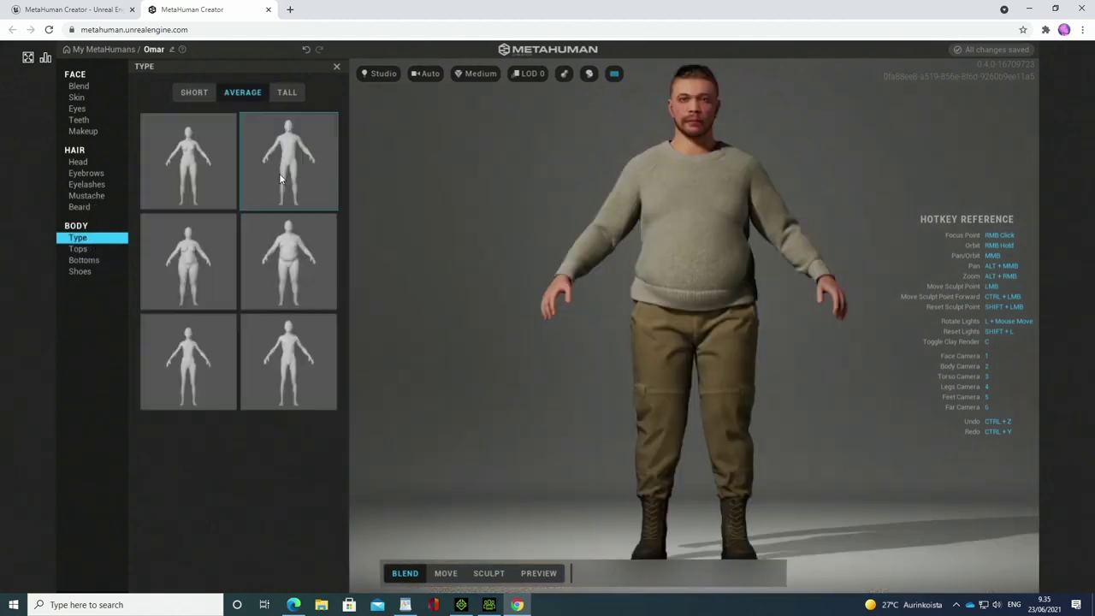
pyautogui.click(79, 249)
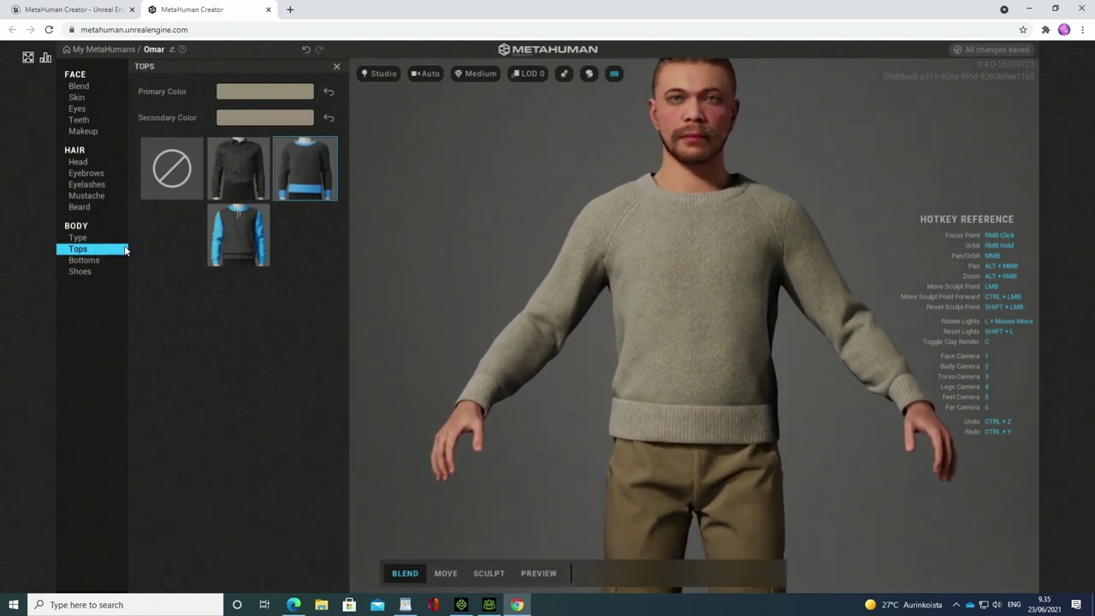
pyautogui.click(250, 168)
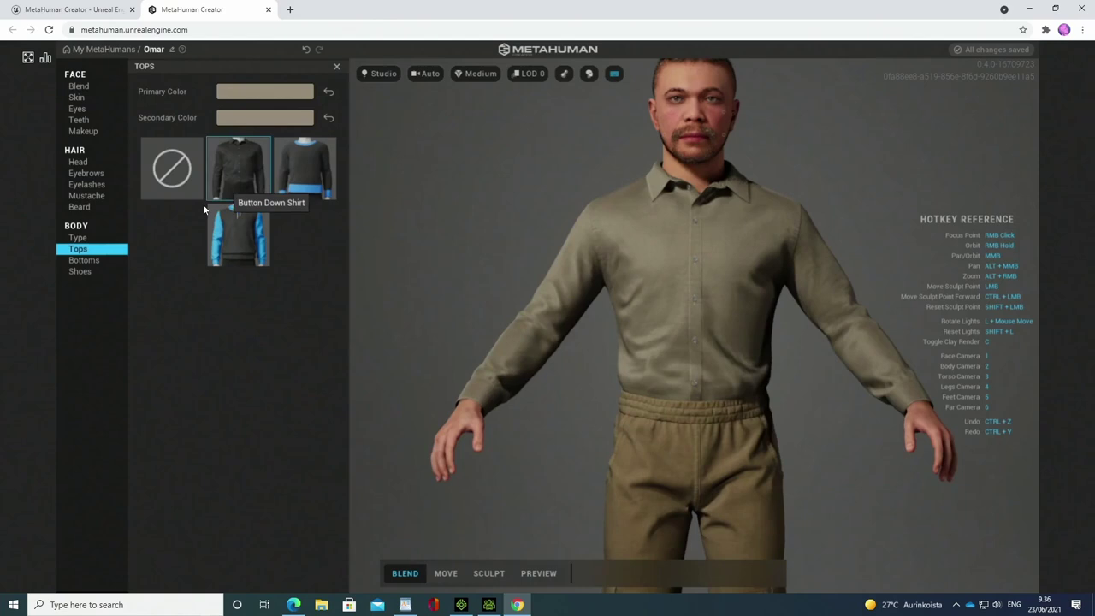
pyautogui.click(97, 261)
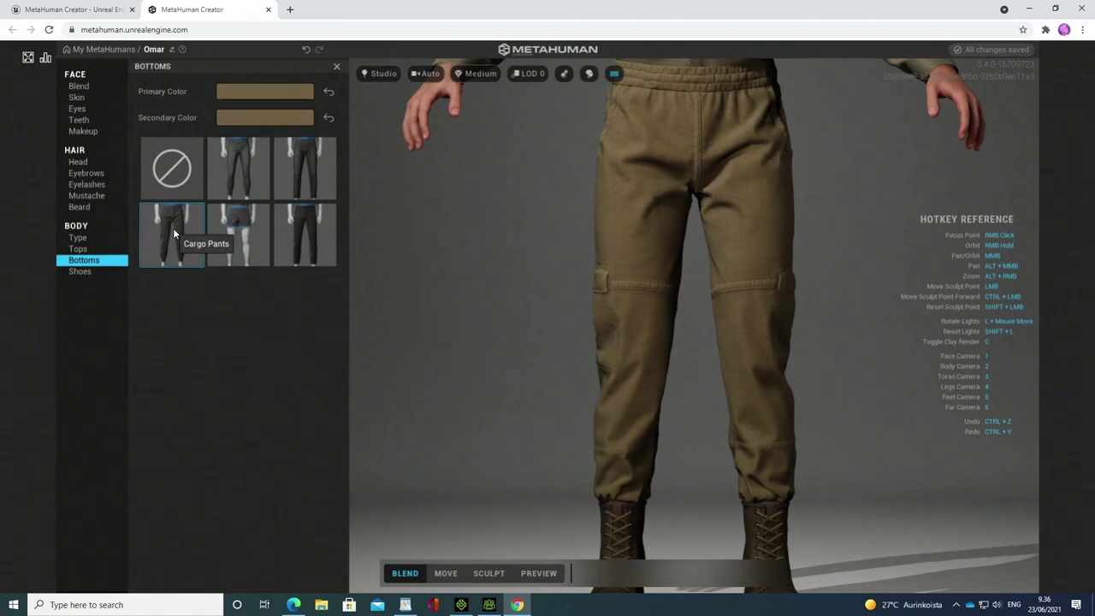
pyautogui.click(296, 162)
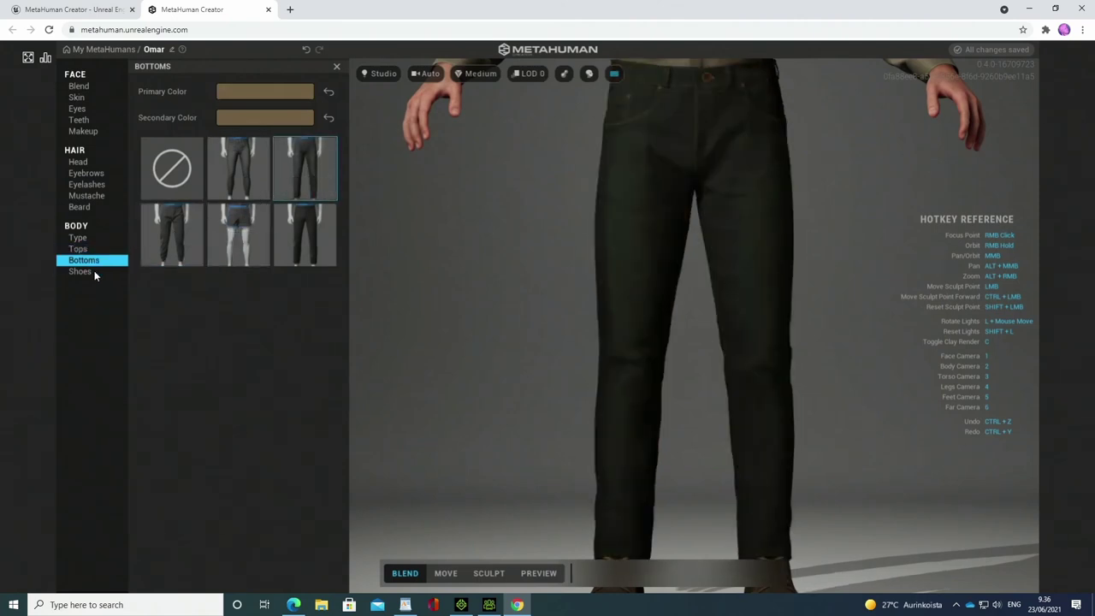
pyautogui.click(89, 272)
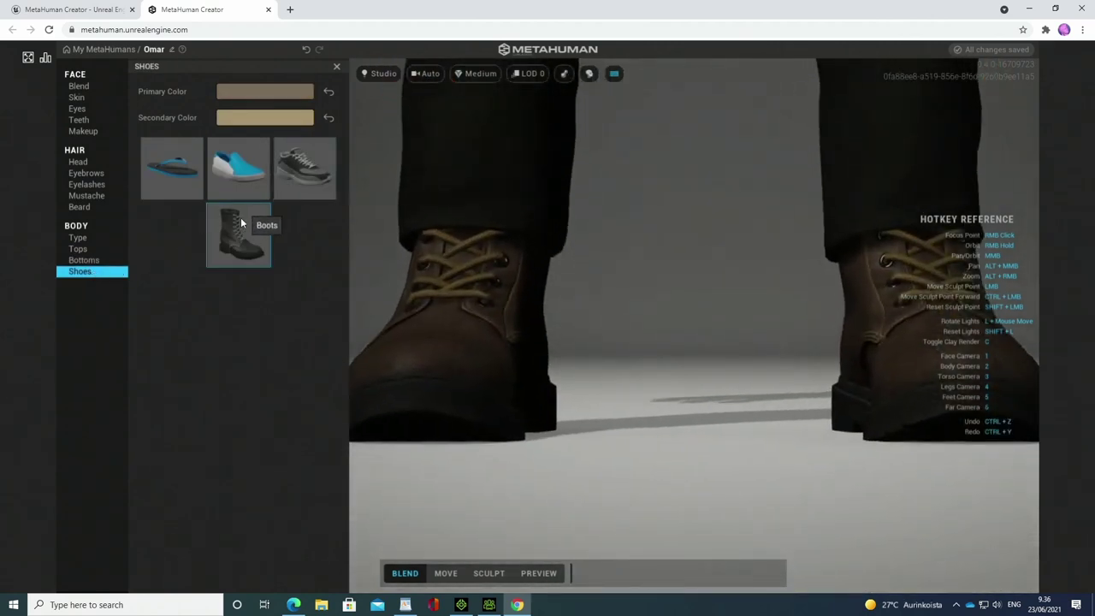
pyautogui.click(296, 173)
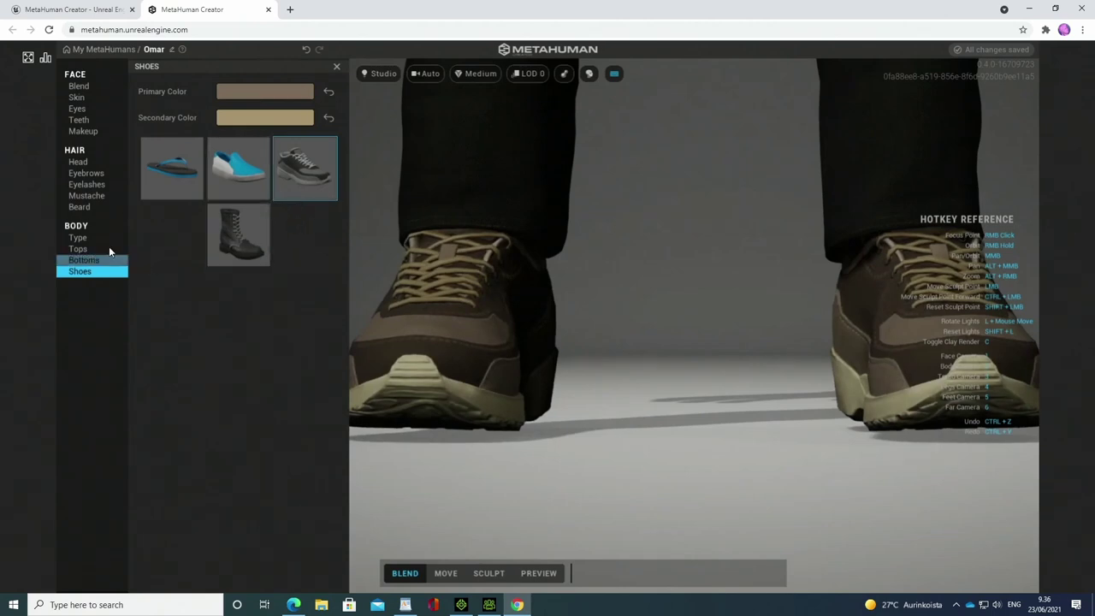
# - Return to face blending and place the Ada preset in the blend circle's top slot
pyautogui.click(82, 87)
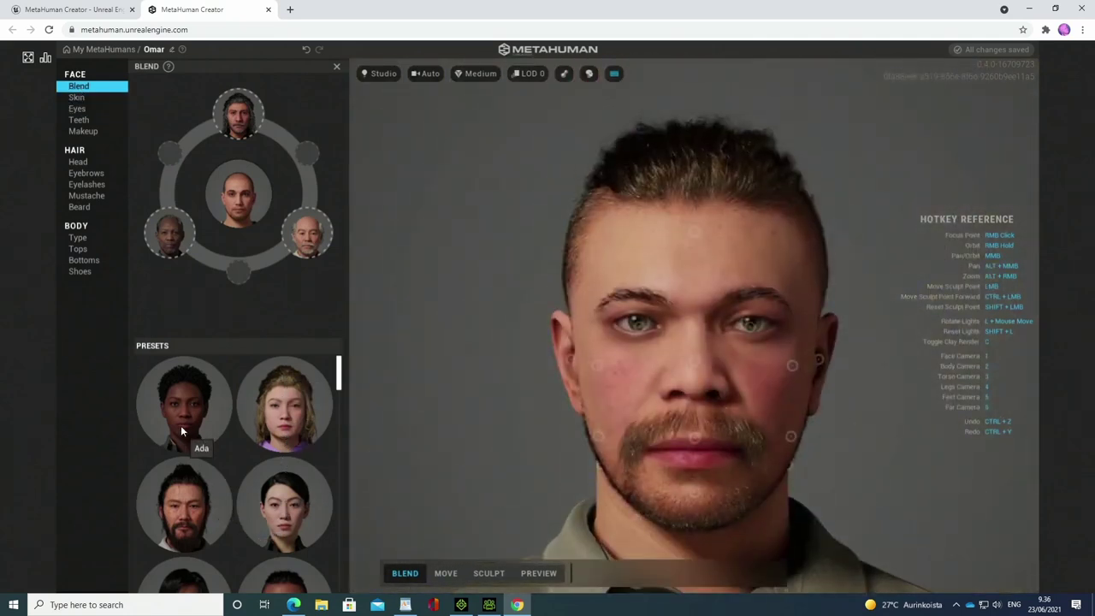
pyautogui.moveTo(180, 417); pyautogui.dragTo(243, 112)
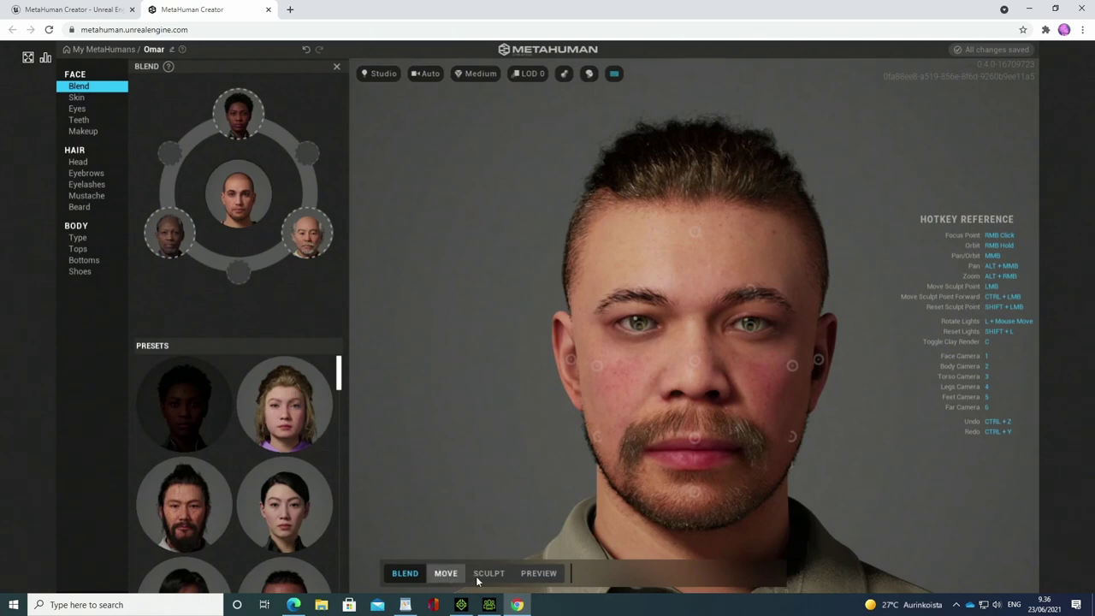
# - Play Omar's animated preview to see the Ada-blended face in motion
pyautogui.click(539, 575)
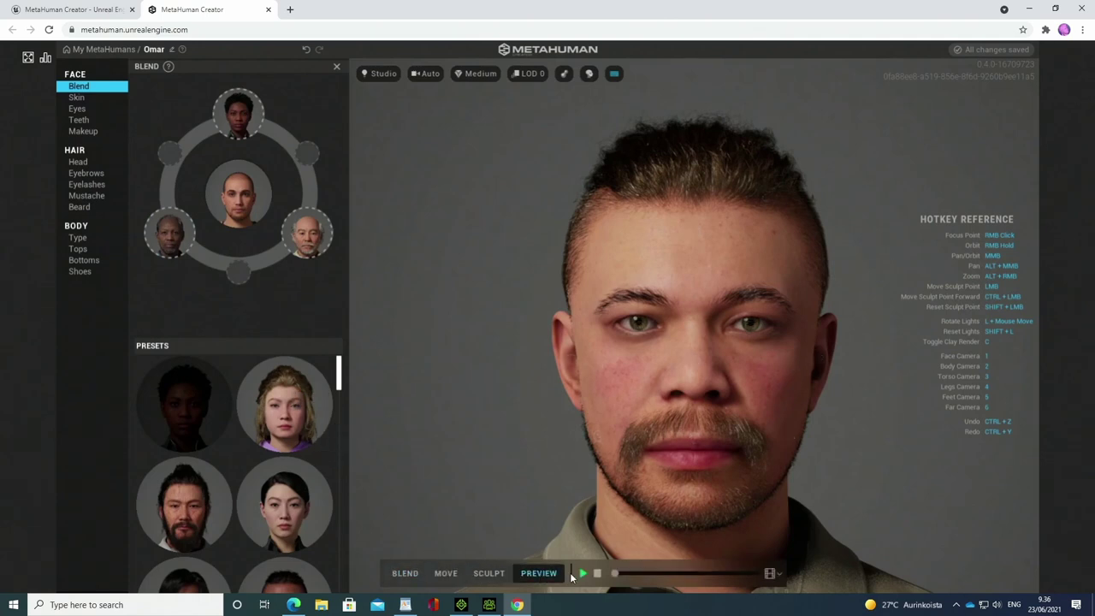
pyautogui.click(583, 574)
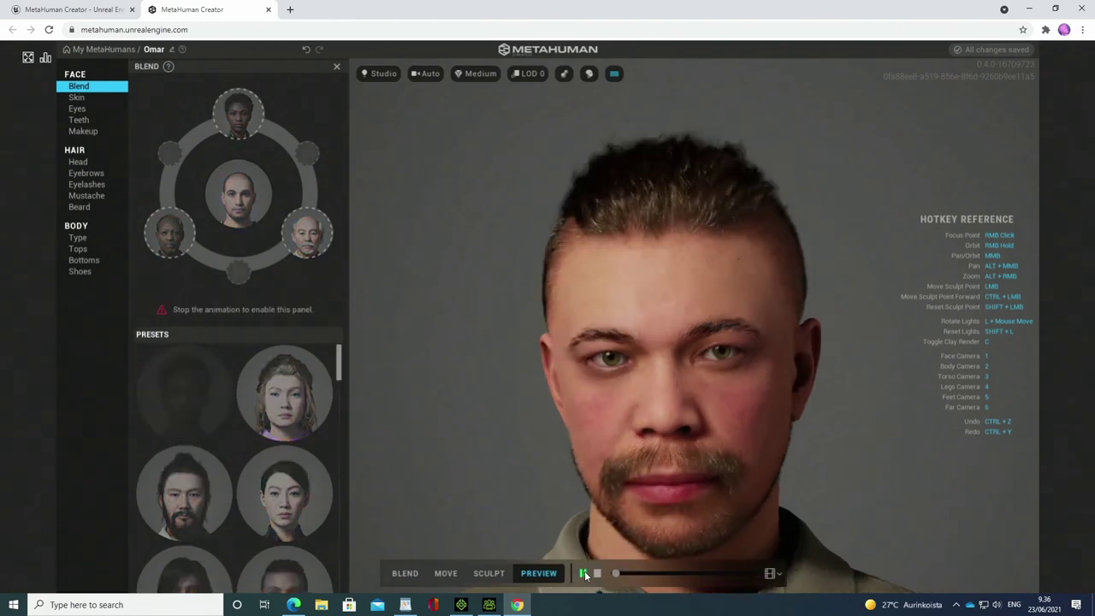